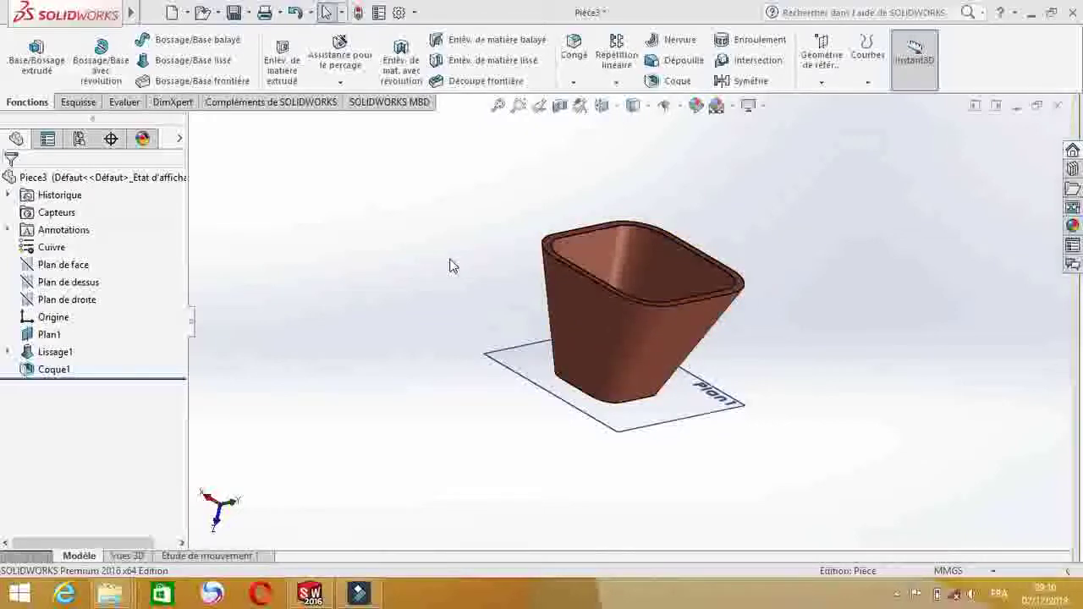
{"action": "middle_click_drag", "start_coordinate": [511, 222], "coordinate": [575, 333]}
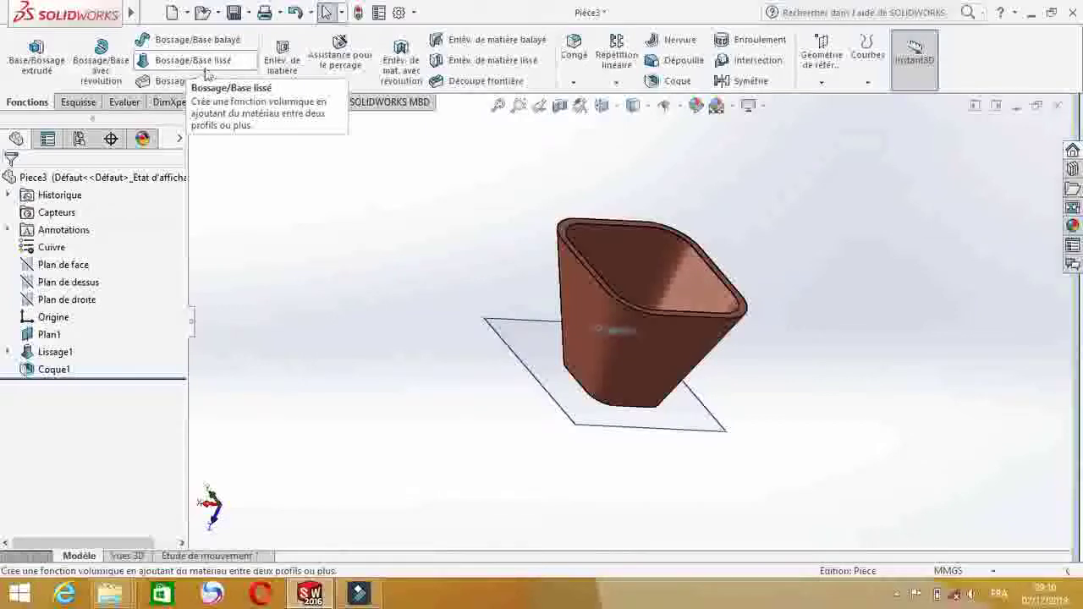
{"action": "scroll", "coordinate": [601, 288], "scroll_direction": "down", "scroll_amount": 3}
{"action": "middle_click_drag", "start_coordinate": [630, 312], "coordinate": [546, 369]}
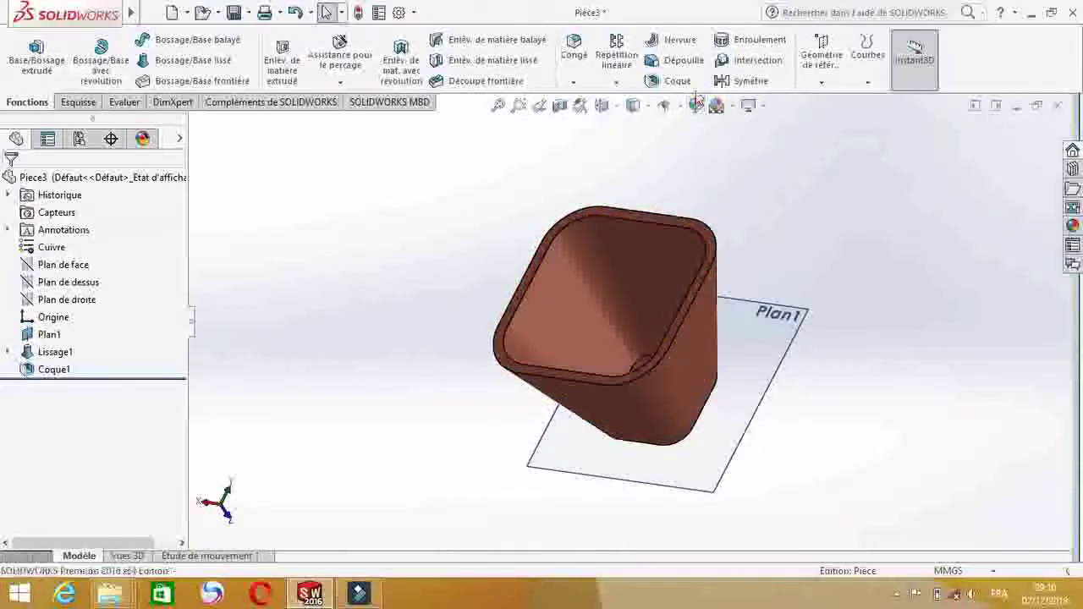
{"action": "scroll", "coordinate": [430, 292], "scroll_direction": "up", "scroll_amount": 2}
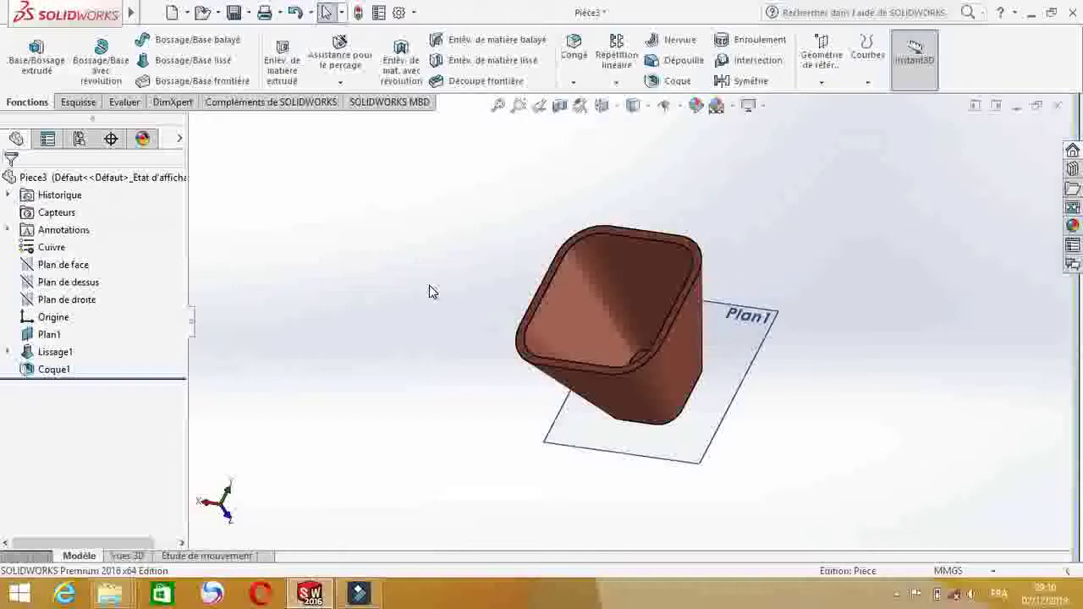
{"action": "middle_click_drag", "start_coordinate": [429, 292], "coordinate": [474, 395]}
- Create a new part and sketch a centre rectangle about 197 by 125 mm on Plan de face, centred on the origin
{"action": "key", "text": "ctrl+n"}
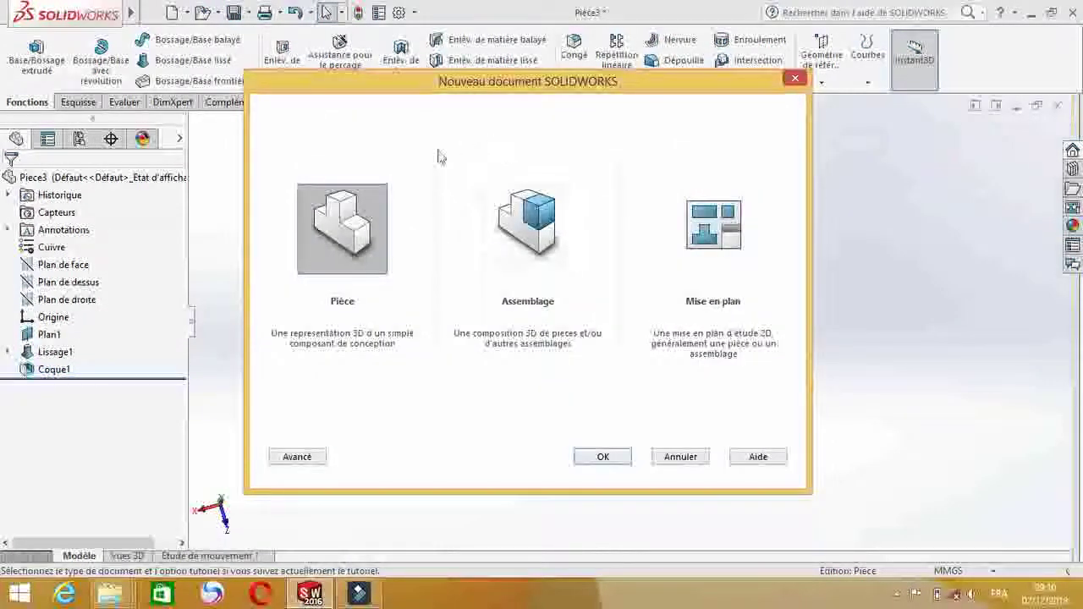
{"action": "left_click", "coordinate": [595, 457]}
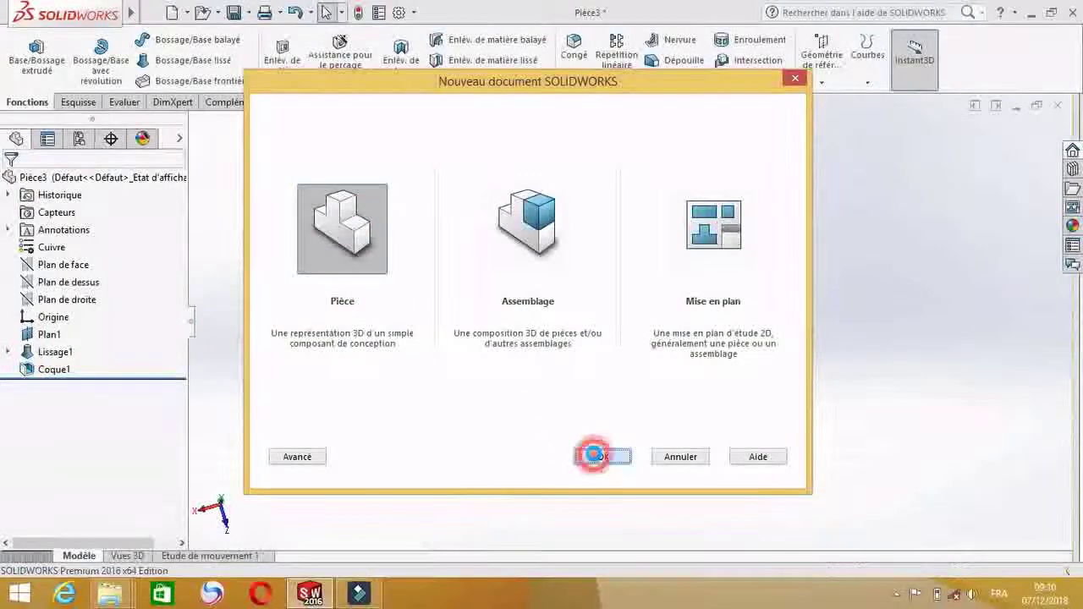
{"action": "left_click", "coordinate": [76, 264]}
{"action": "left_click", "coordinate": [75, 102]}
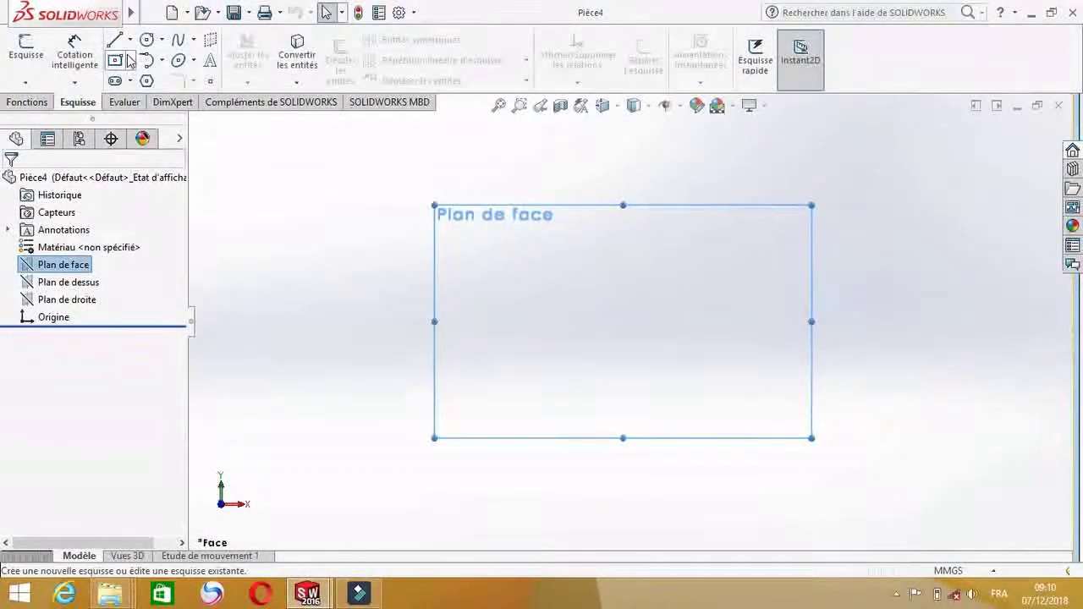
{"action": "left_click", "coordinate": [130, 58]}
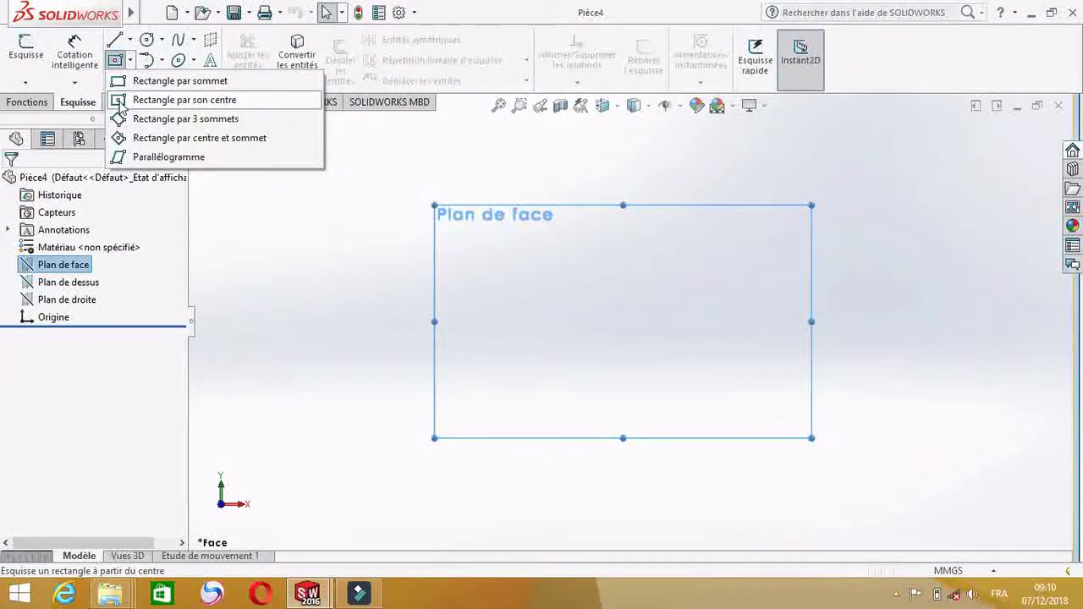
{"action": "left_click", "coordinate": [169, 100]}
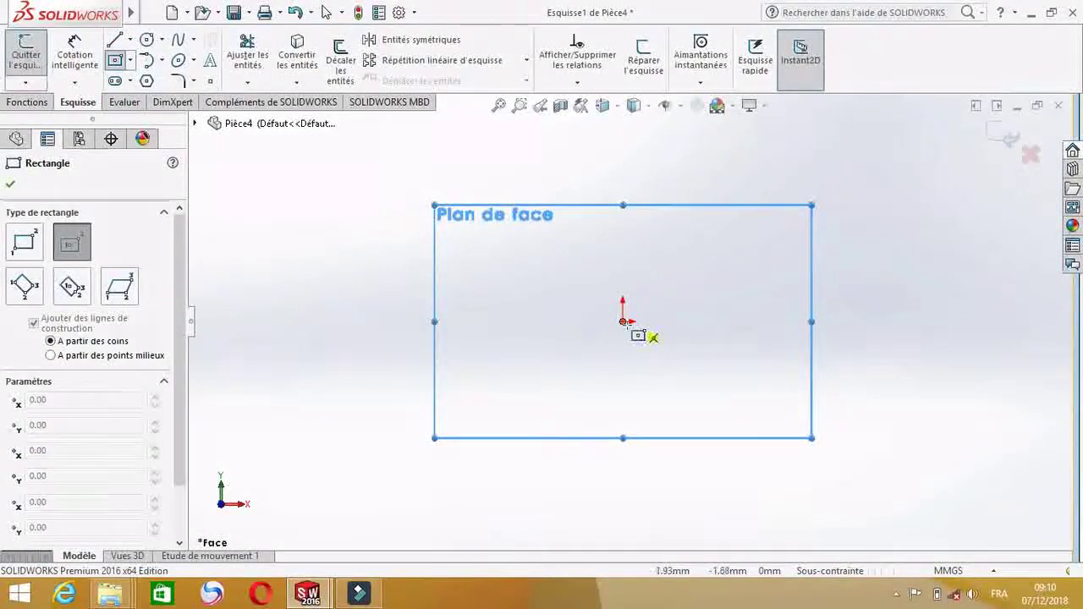
{"action": "left_click", "coordinate": [623, 322]}
{"action": "left_click", "coordinate": [831, 189]}
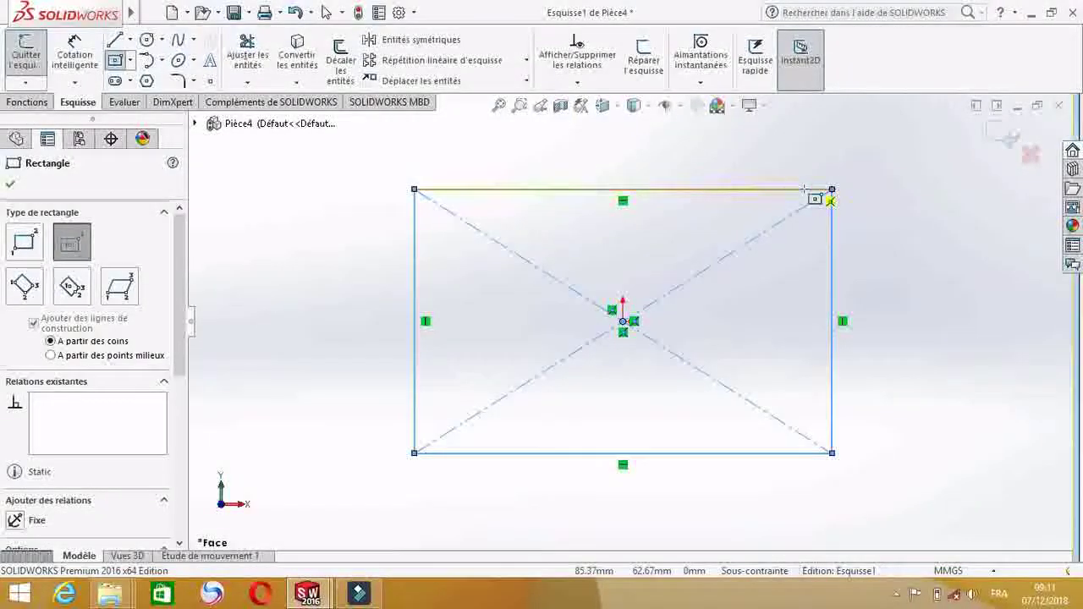
- Dimension the rectangle's upper edge and one vertical side to 40 mm each
{"action": "left_click", "coordinate": [82, 66]}
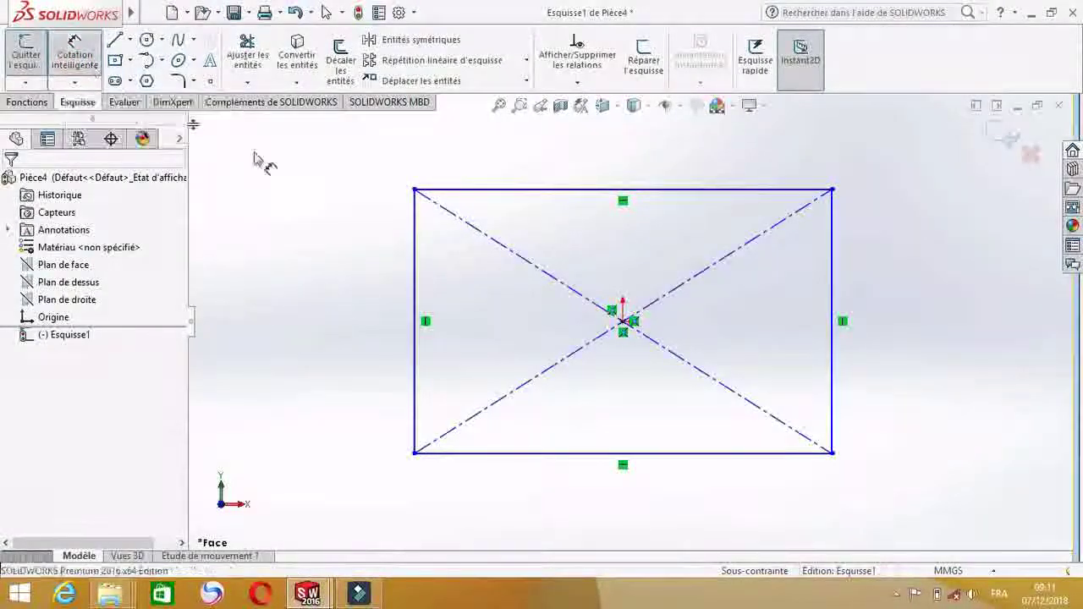
{"action": "left_click", "coordinate": [504, 191]}
{"action": "left_click", "coordinate": [507, 153]}
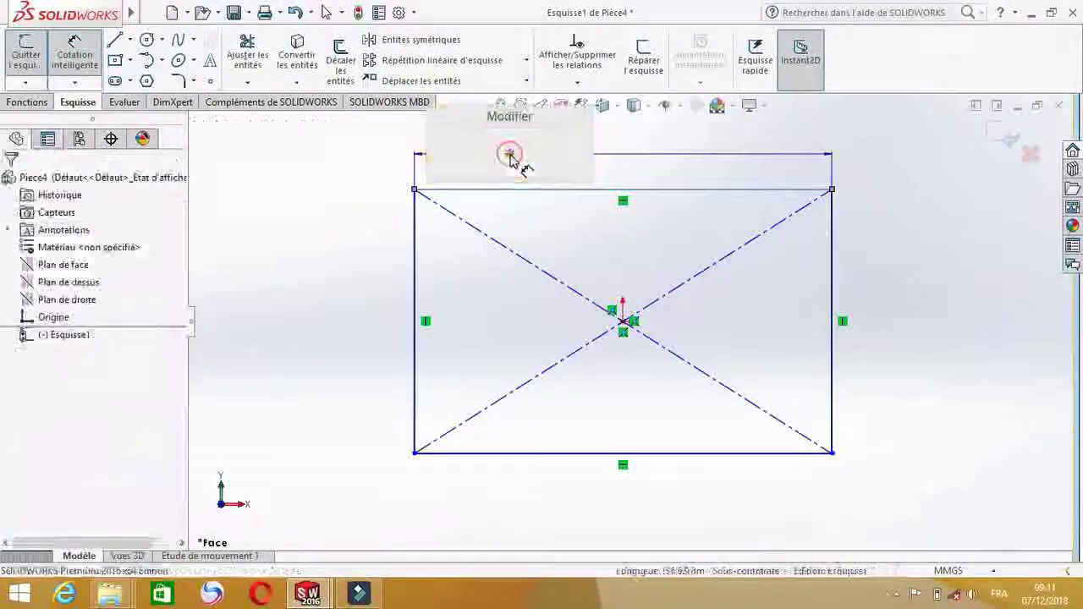
{"action": "type", "text": "40"}
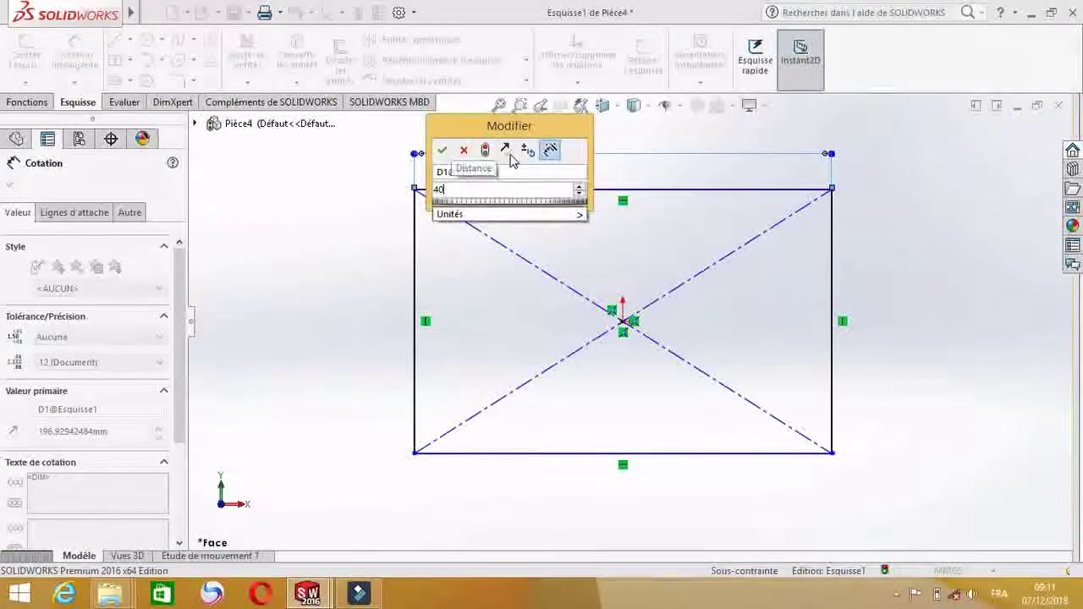
{"action": "key", "text": "Return"}
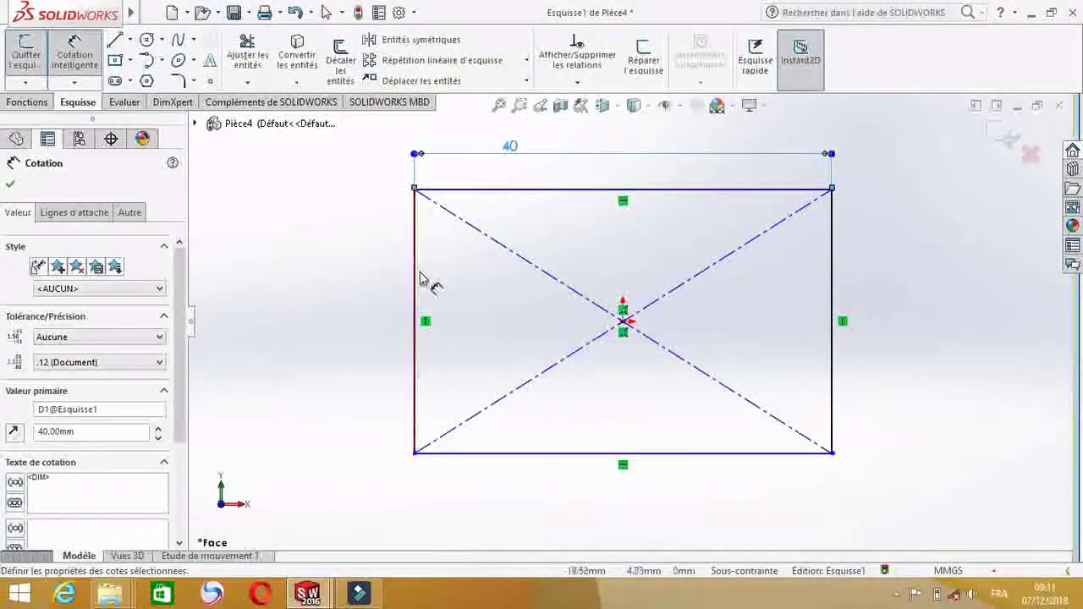
{"action": "left_click", "coordinate": [414, 279]}
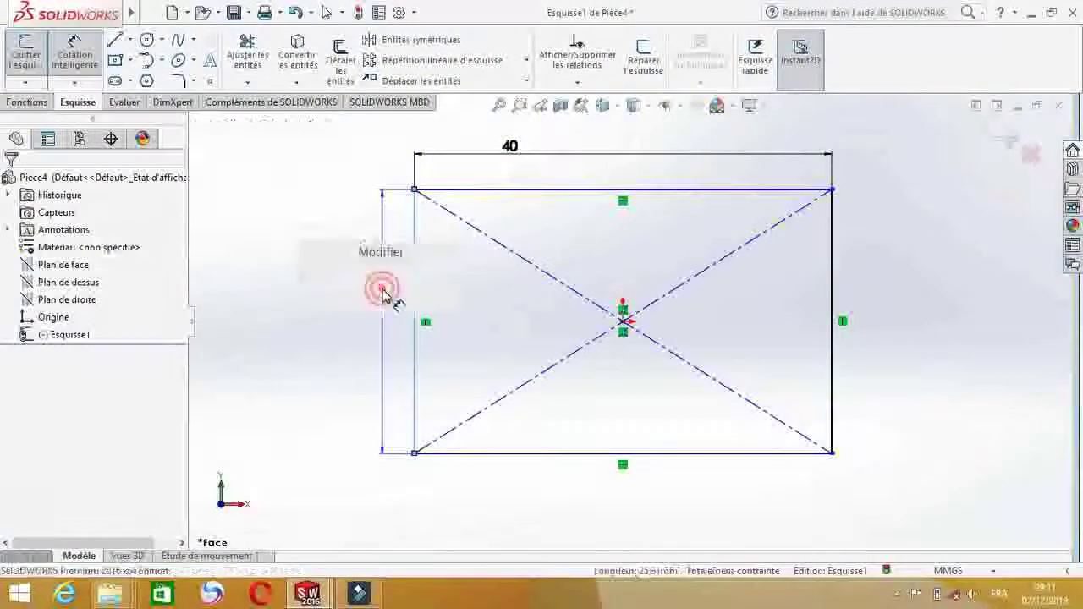
{"action": "left_click", "coordinate": [380, 290]}
{"action": "type", "text": "40"}
{"action": "key", "text": "Return"}
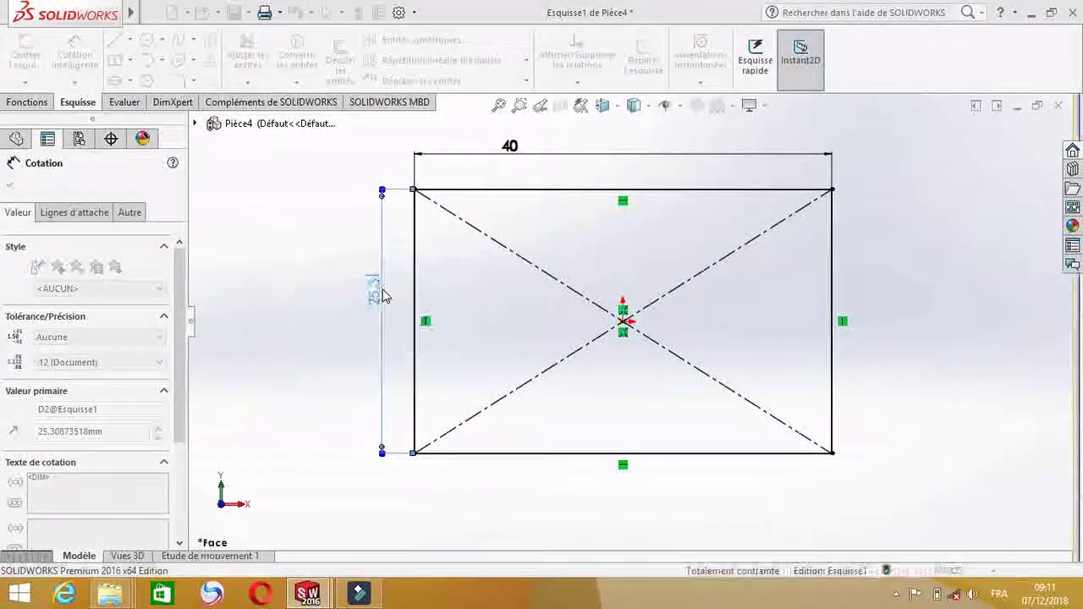
{"action": "scroll", "coordinate": [477, 299], "scroll_direction": "up", "scroll_amount": 3}
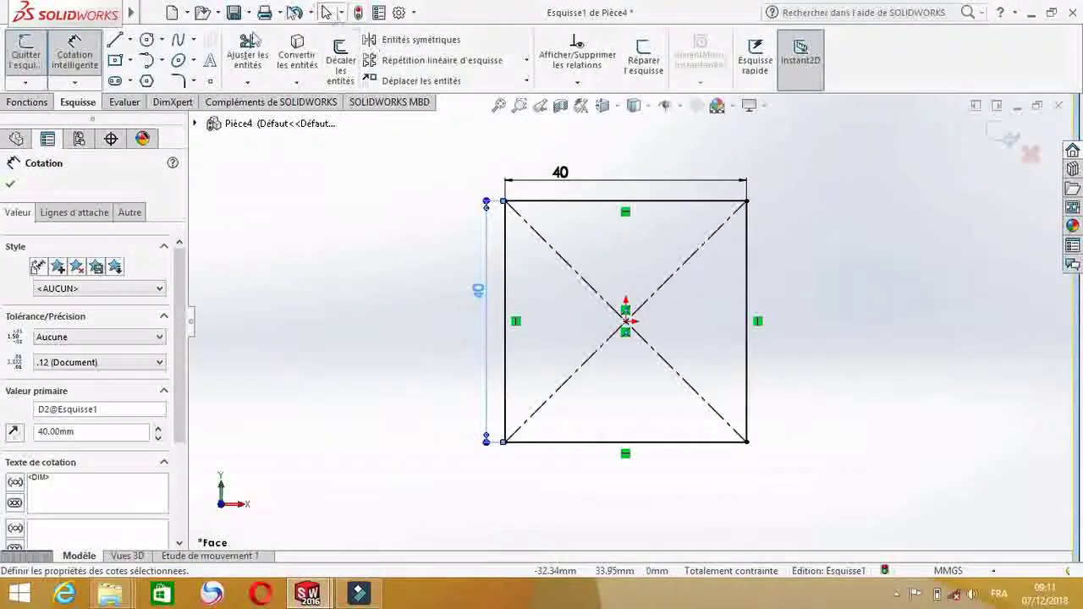
- Round all four corners of the square with 10 mm sketch fillets and exit the sketch
{"action": "left_click", "coordinate": [180, 80]}
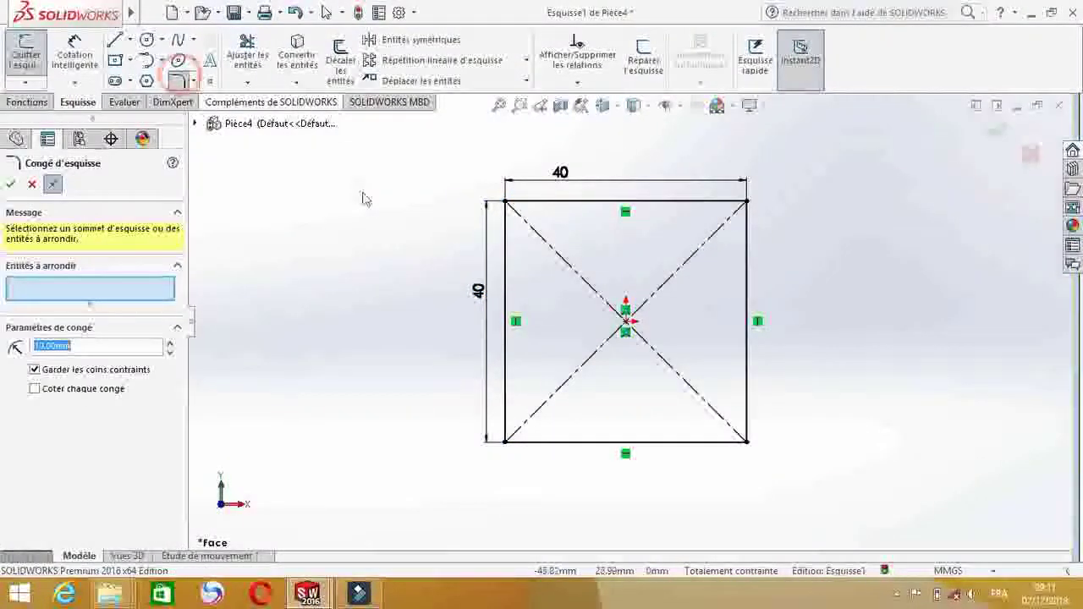
{"action": "left_click", "coordinate": [504, 203]}
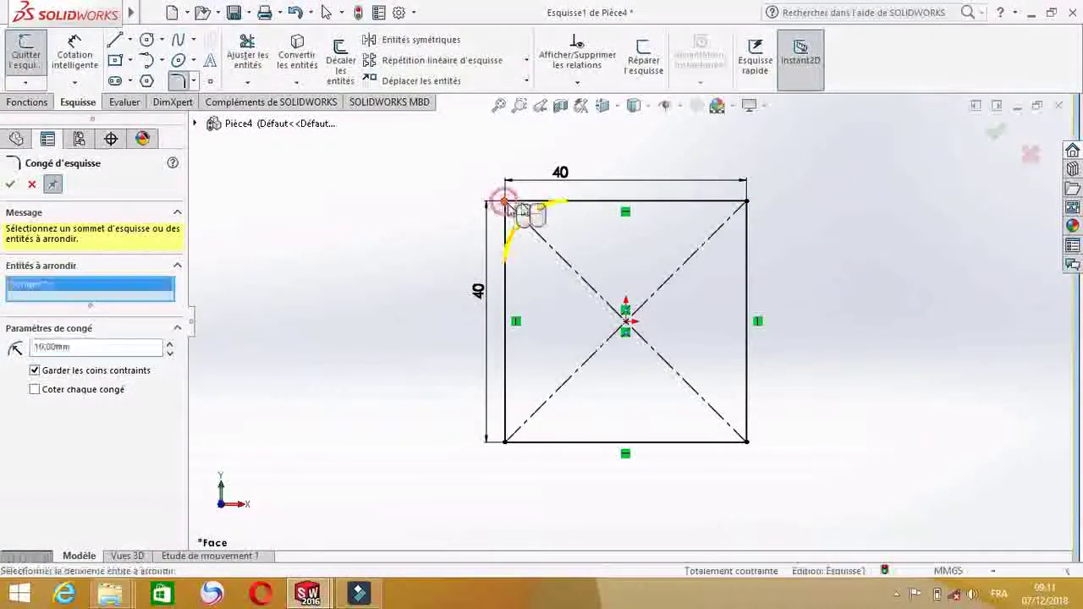
{"action": "left_click", "coordinate": [748, 205]}
{"action": "left_click", "coordinate": [748, 444]}
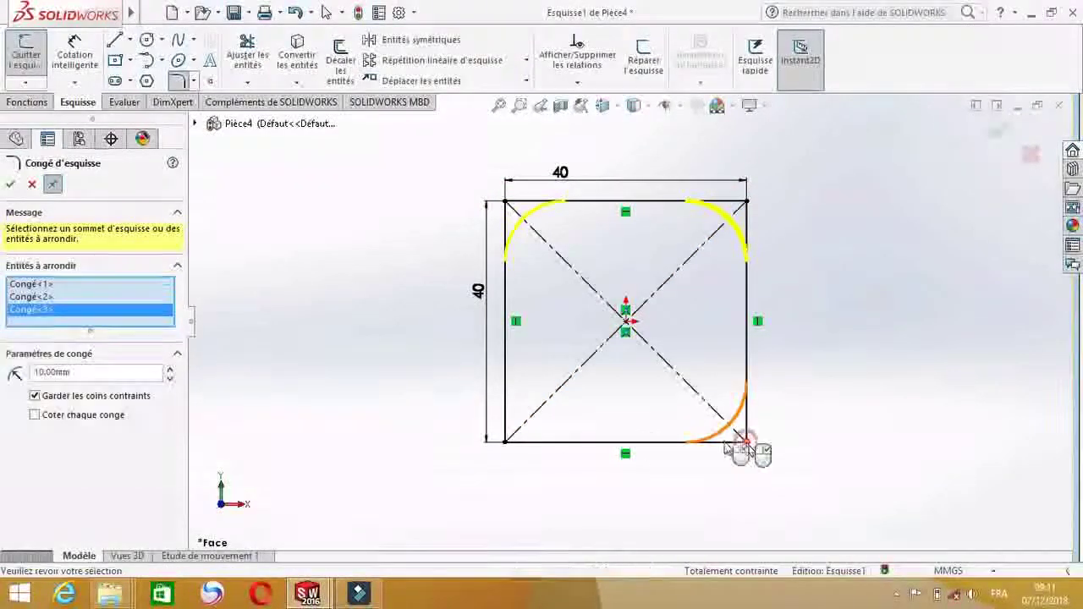
{"action": "left_click", "coordinate": [506, 443]}
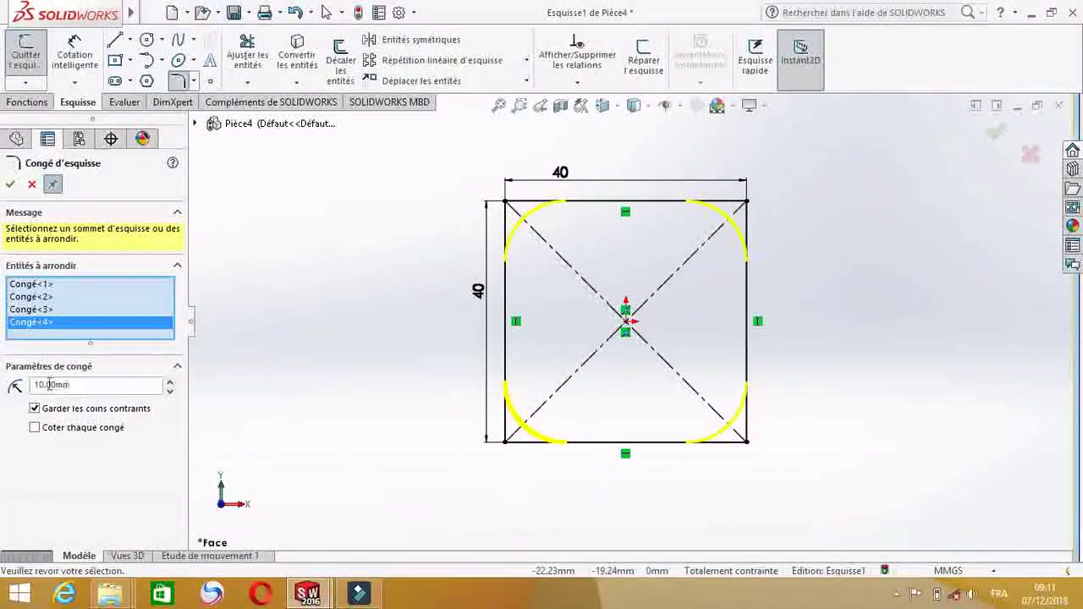
{"action": "left_click", "coordinate": [9, 186]}
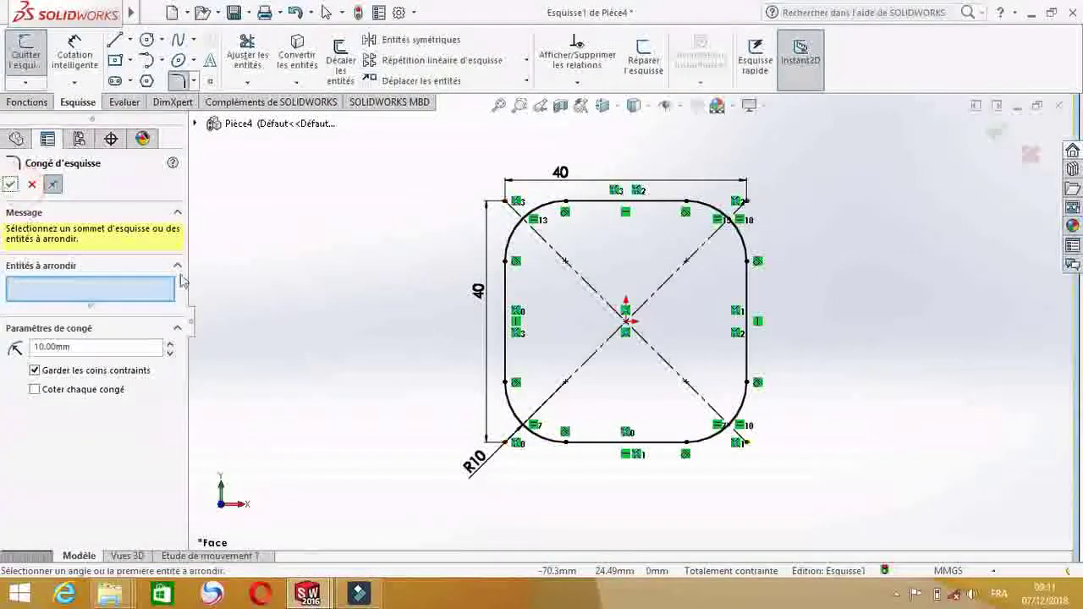
{"action": "left_click", "coordinate": [997, 133]}
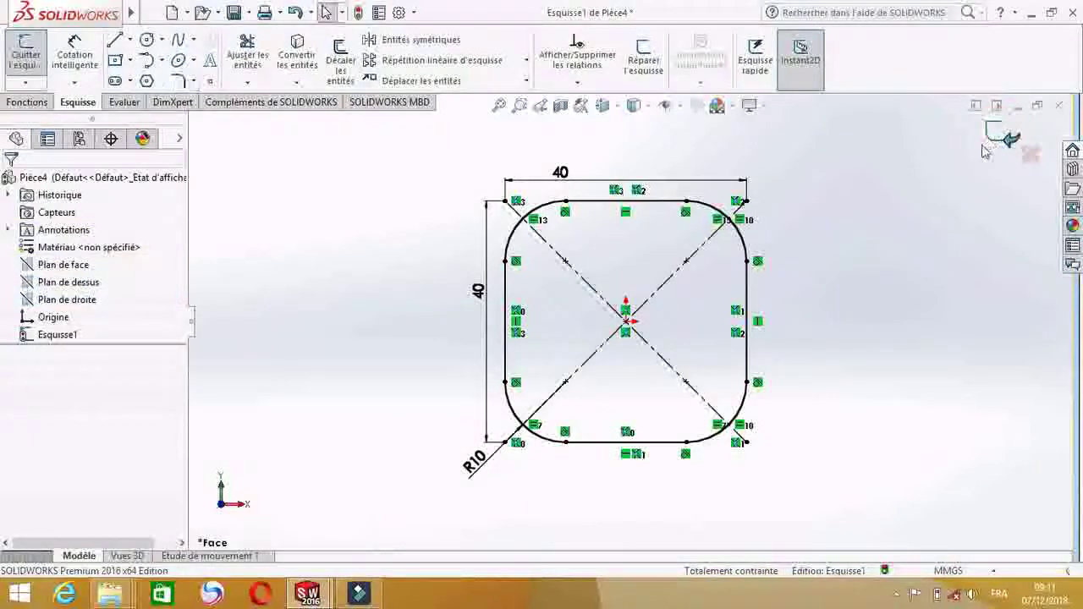
{"action": "left_click", "coordinate": [997, 136]}
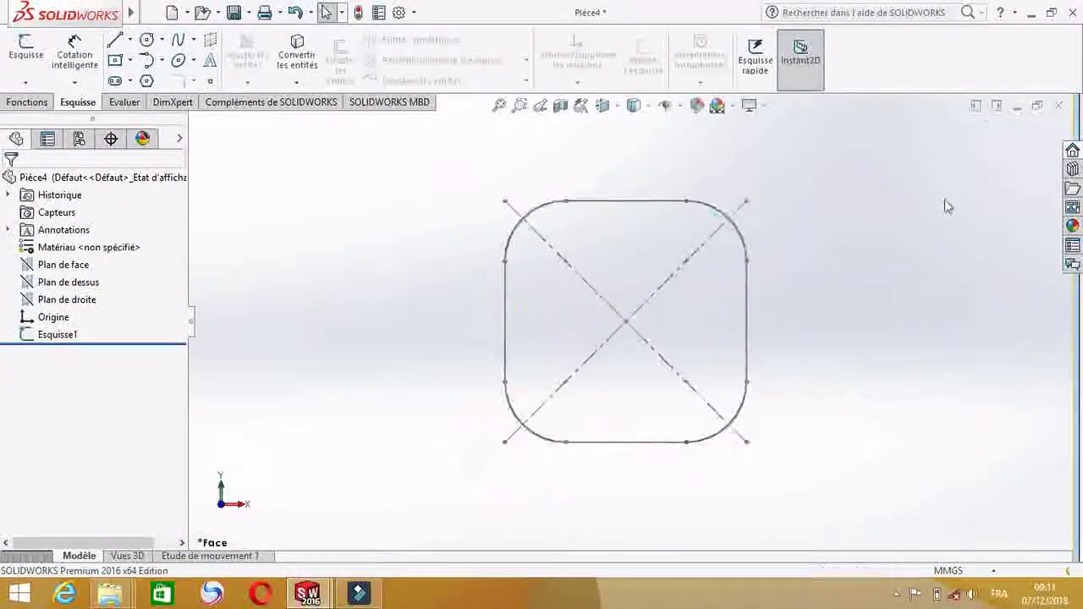
- Start a new reference plane offset from Plan de face
{"action": "middle_click_drag", "start_coordinate": [954, 212], "coordinate": [948, 266]}
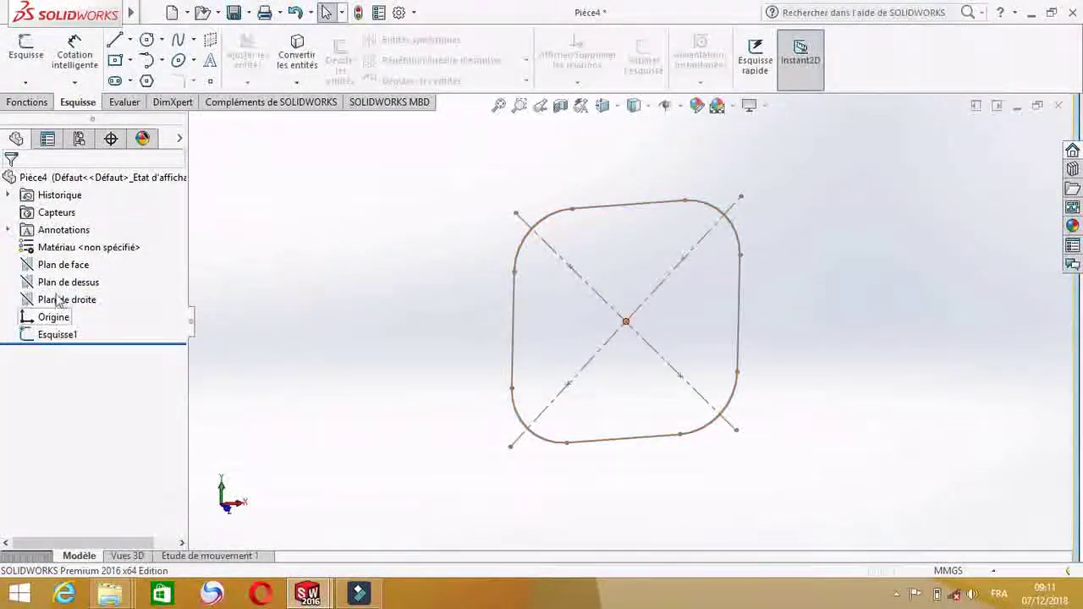
{"action": "left_click", "coordinate": [76, 265]}
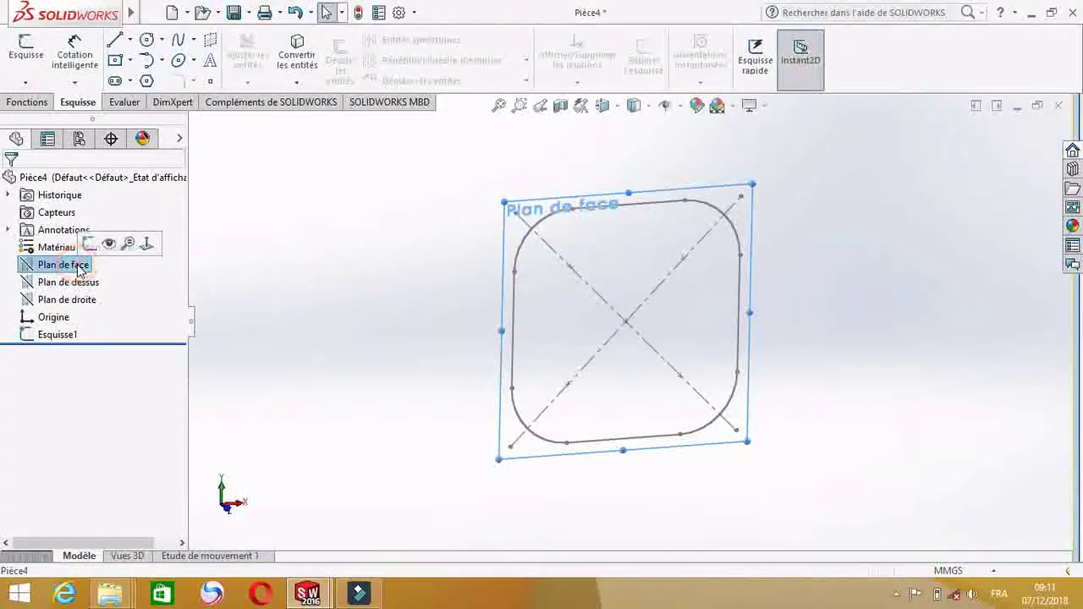
{"action": "left_click", "coordinate": [28, 103]}
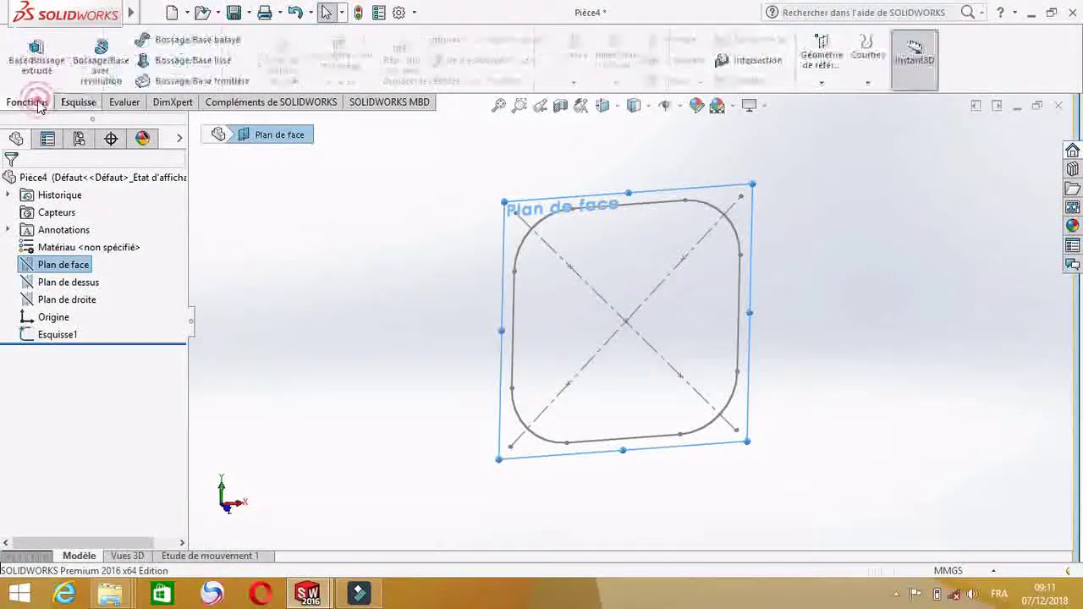
{"action": "left_click", "coordinate": [832, 88]}
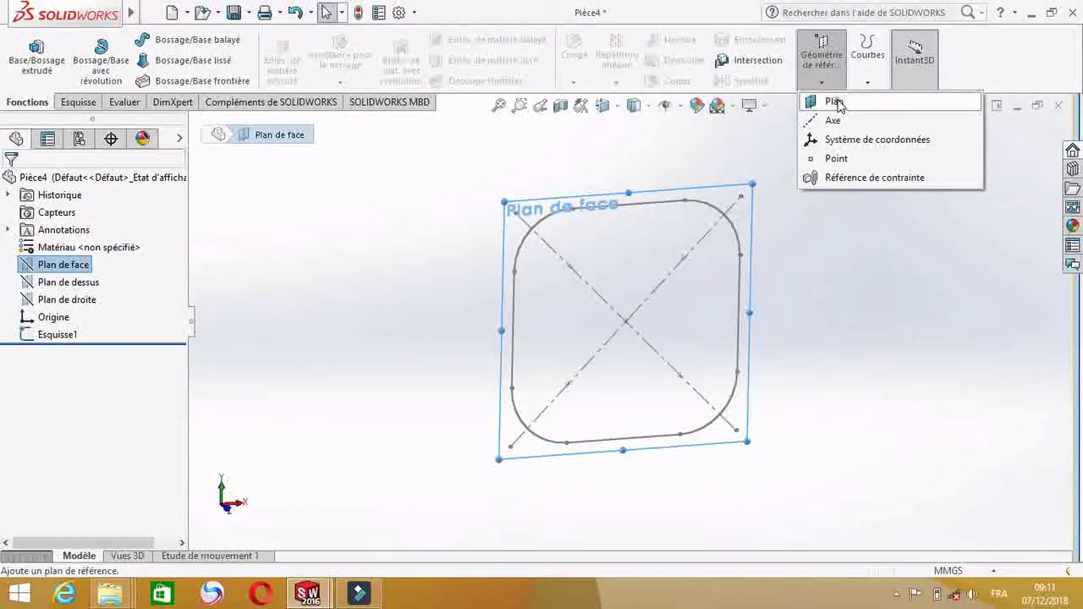
{"action": "left_click", "coordinate": [834, 103]}
{"action": "middle_click_drag", "start_coordinate": [451, 218], "coordinate": [495, 274]}
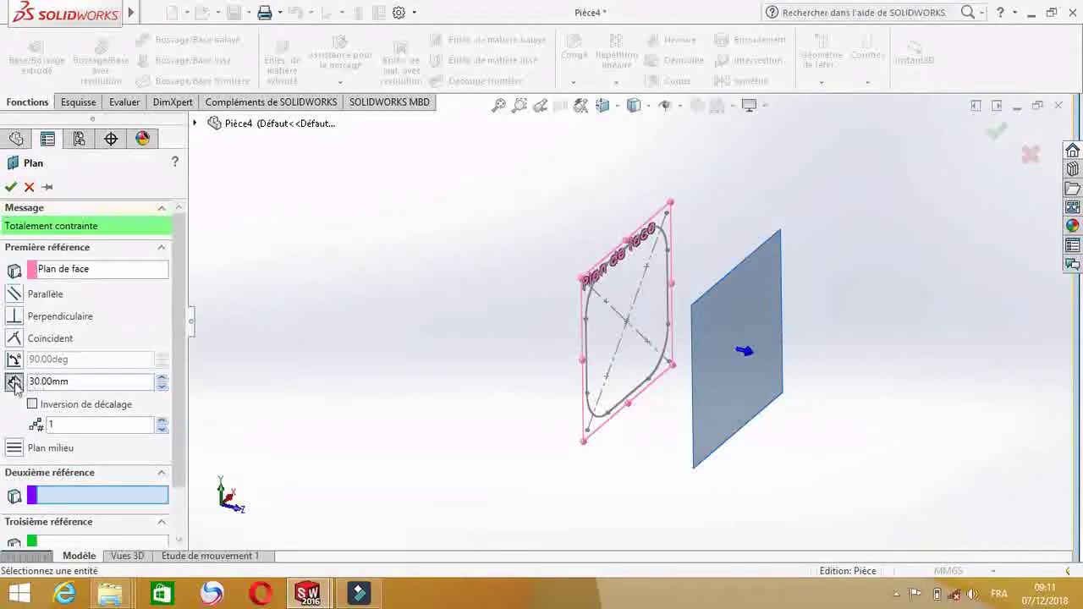
- Try plane offset distances of 70 mm and 50 mm, as well as the reversed offset direction
{"action": "left_click", "coordinate": [164, 378]}
{"action": "left_click", "coordinate": [163, 378]}
{"action": "left_click", "coordinate": [163, 378]}
{"action": "left_click", "coordinate": [163, 378]}
{"action": "left_click", "coordinate": [163, 378]}
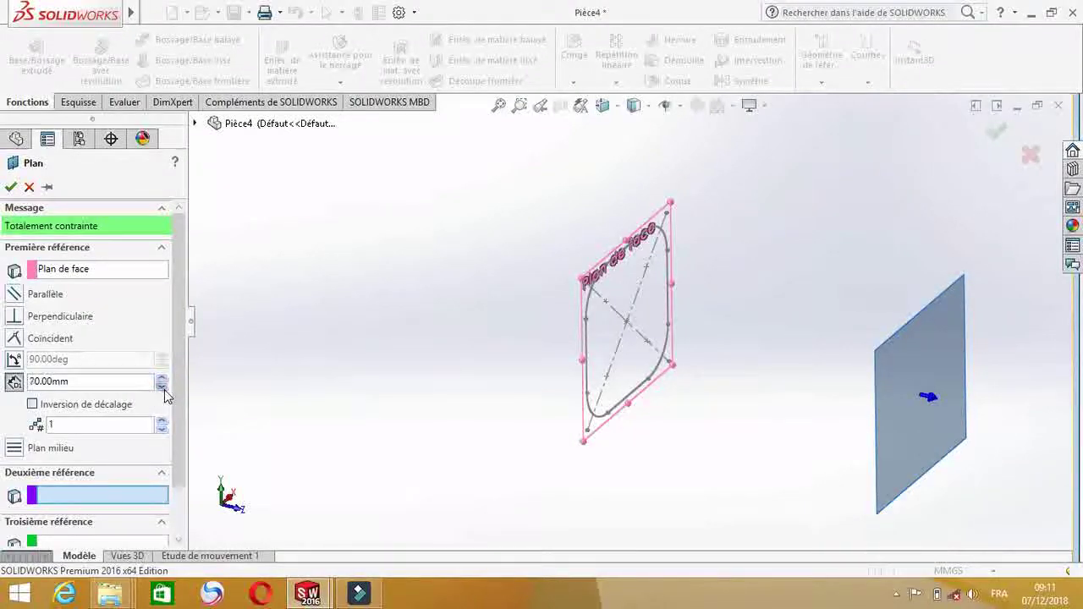
{"action": "left_click", "coordinate": [162, 386]}
{"action": "left_click", "coordinate": [162, 385]}
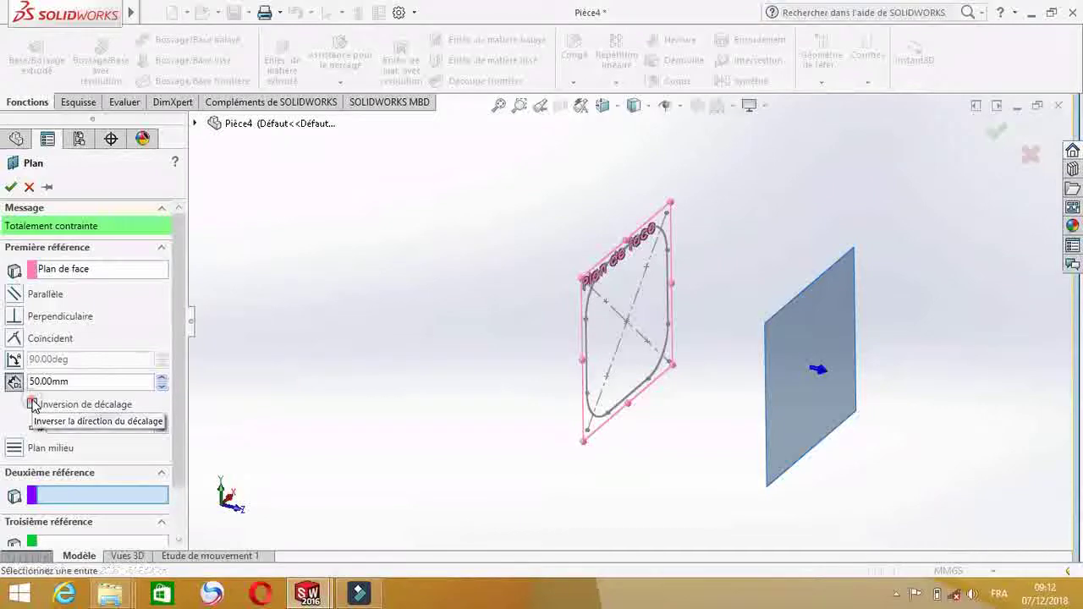
{"action": "left_click", "coordinate": [33, 406]}
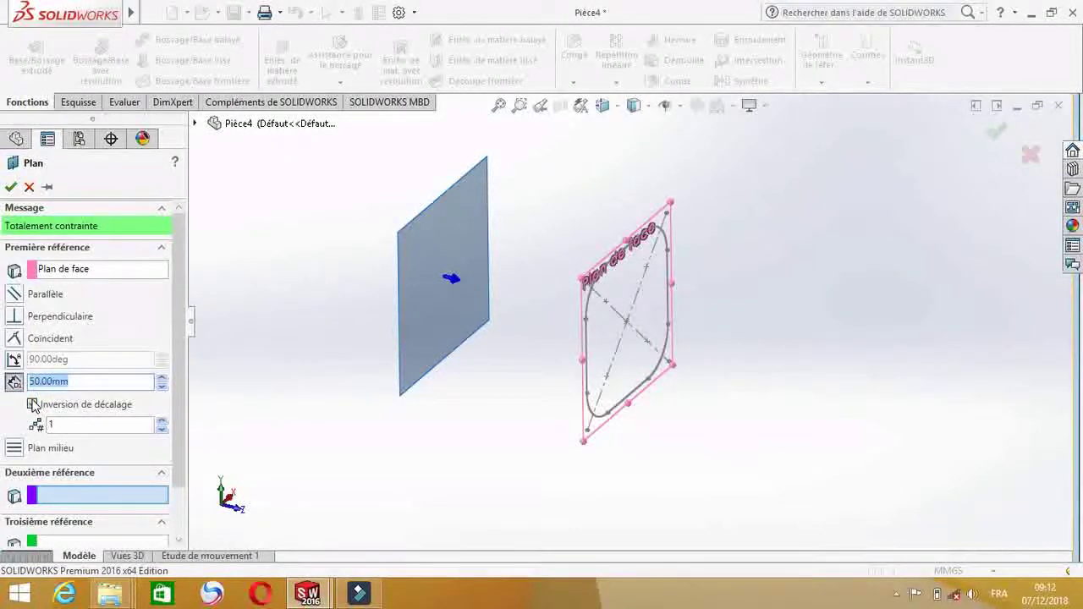
{"action": "left_click", "coordinate": [32, 405]}
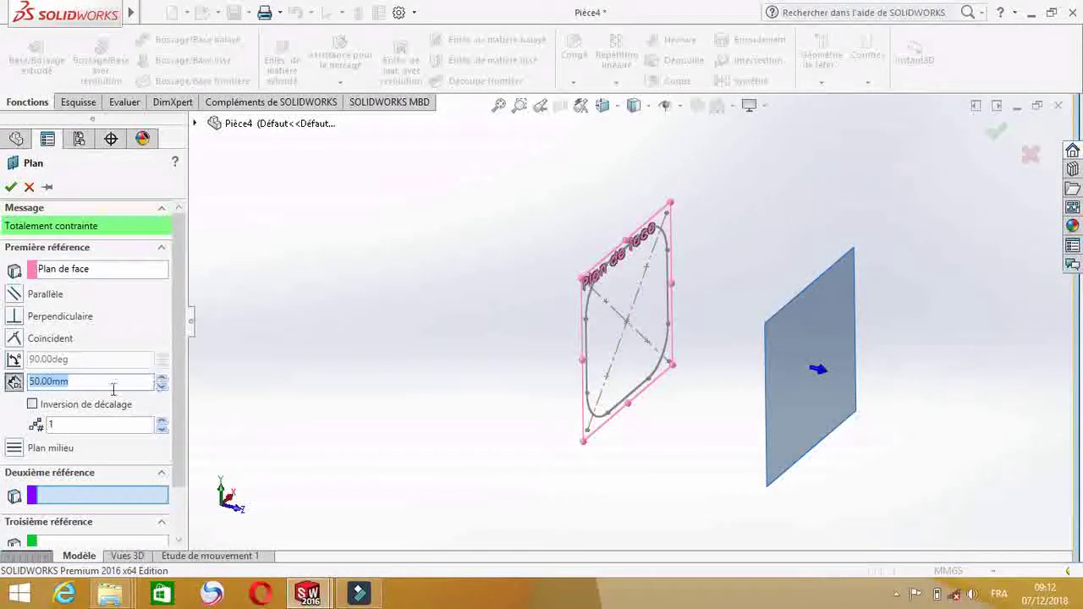
- Set the plane's offset from Plan de face to 30 mm and create the plane
{"action": "left_click", "coordinate": [95, 383]}
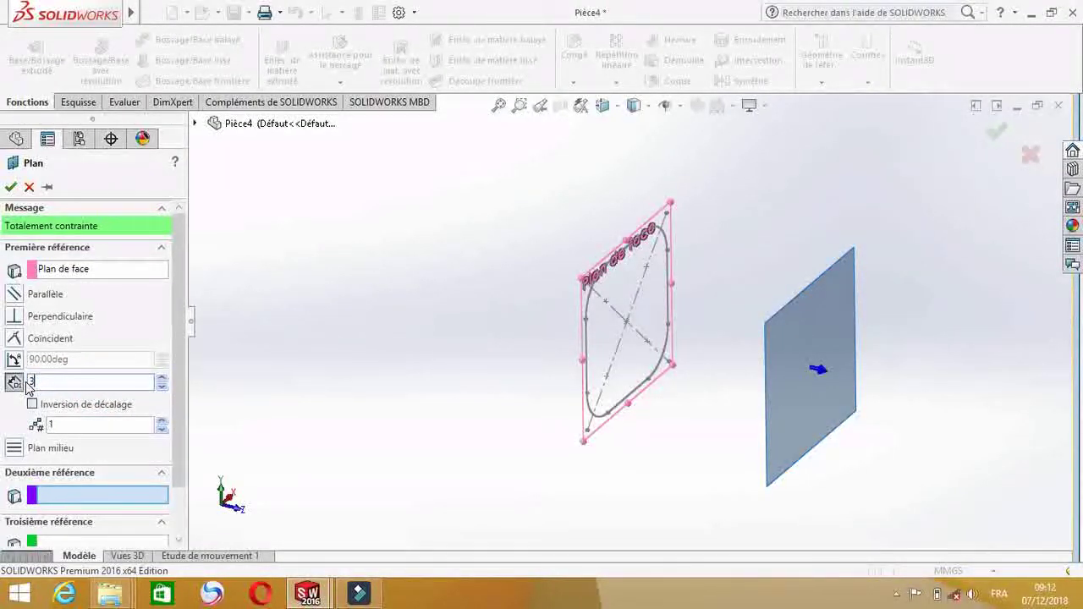
{"action": "key", "text": "Return"}
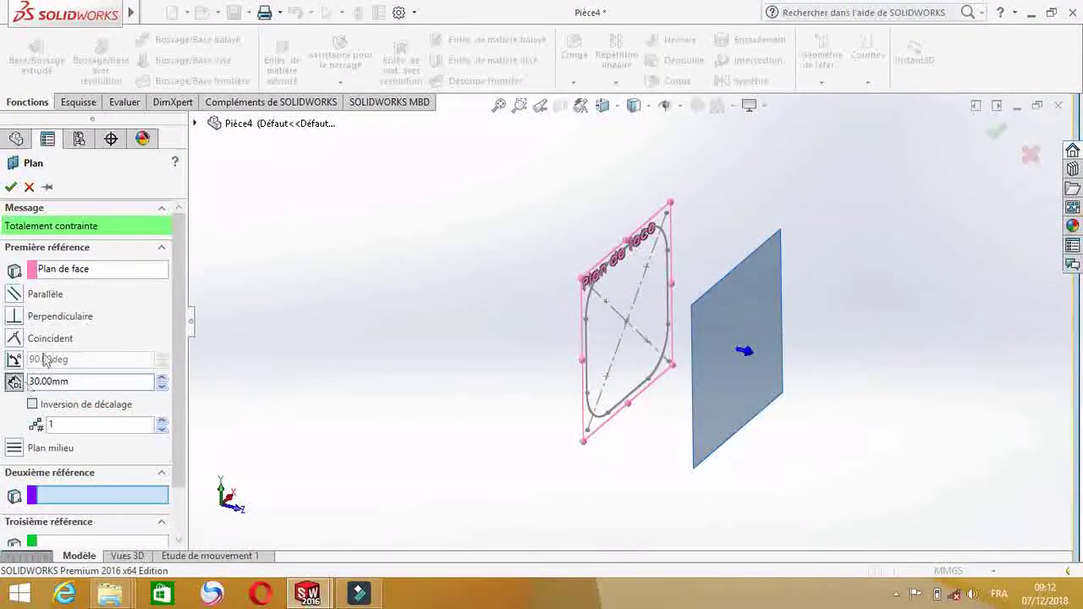
{"action": "left_click", "coordinate": [11, 187]}
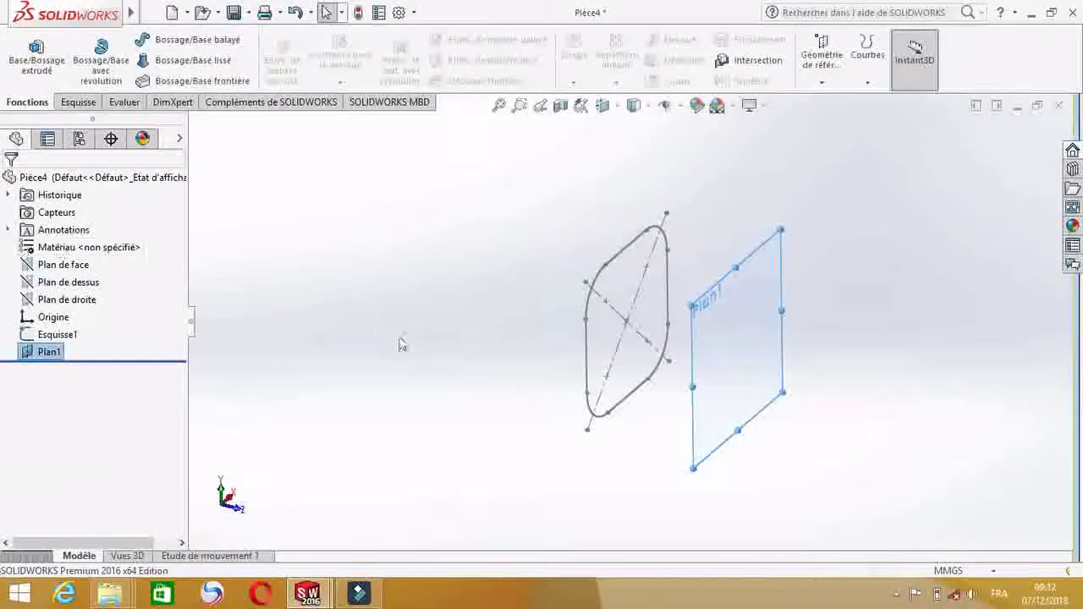
- Sketch a centre rectangle about 28 mm wide on Plan1, centred on the origin
{"action": "mouse_move", "coordinate": [431, 345]}
{"action": "middle_mouse_down"}
{"action": "mouse_move", "coordinate": [349, 298]}
{"action": "mouse_move", "coordinate": [330, 329]}
{"action": "middle_mouse_up"}
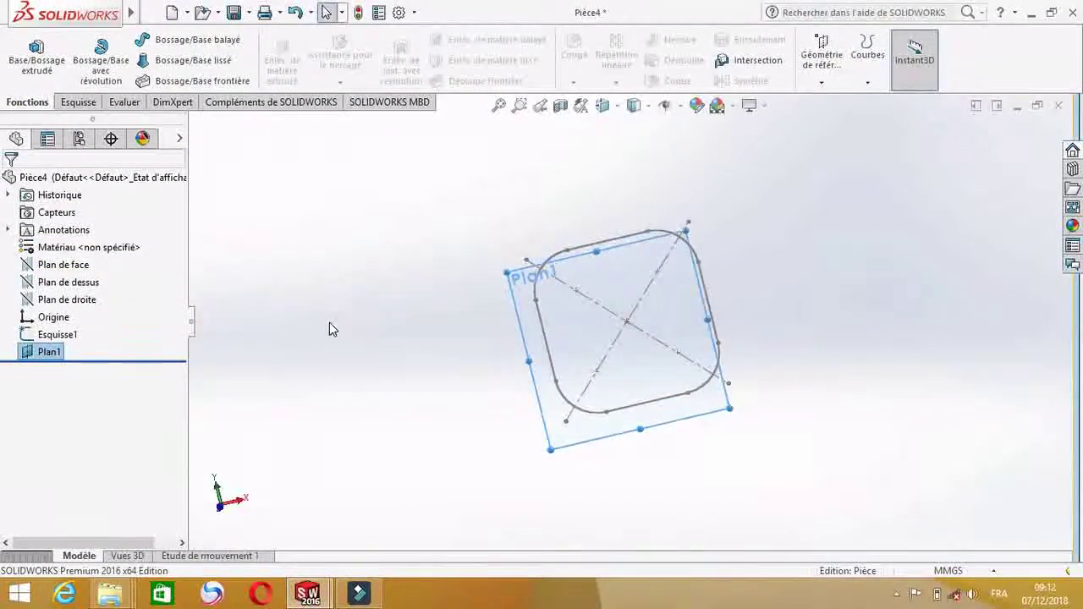
{"action": "left_click", "coordinate": [47, 355]}
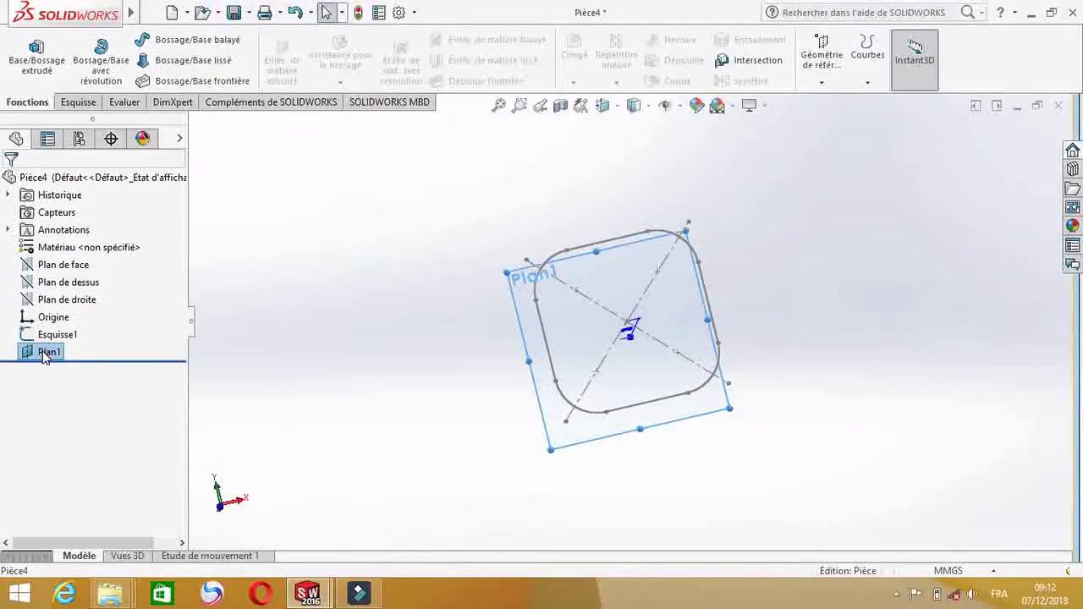
{"action": "key", "text": "F2"}
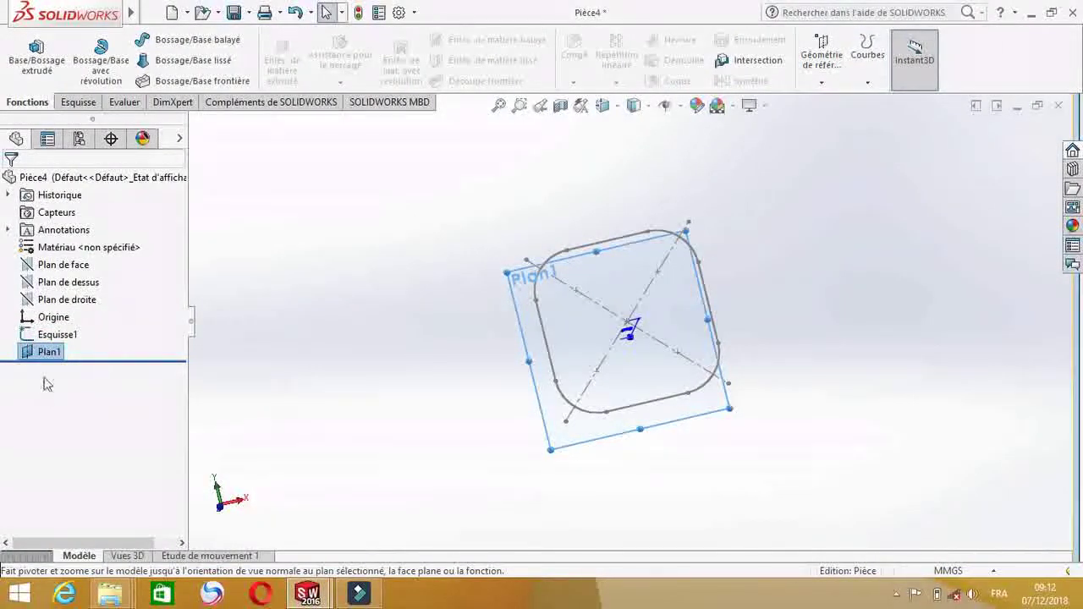
{"action": "left_click", "coordinate": [51, 356]}
{"action": "left_click", "coordinate": [126, 332]}
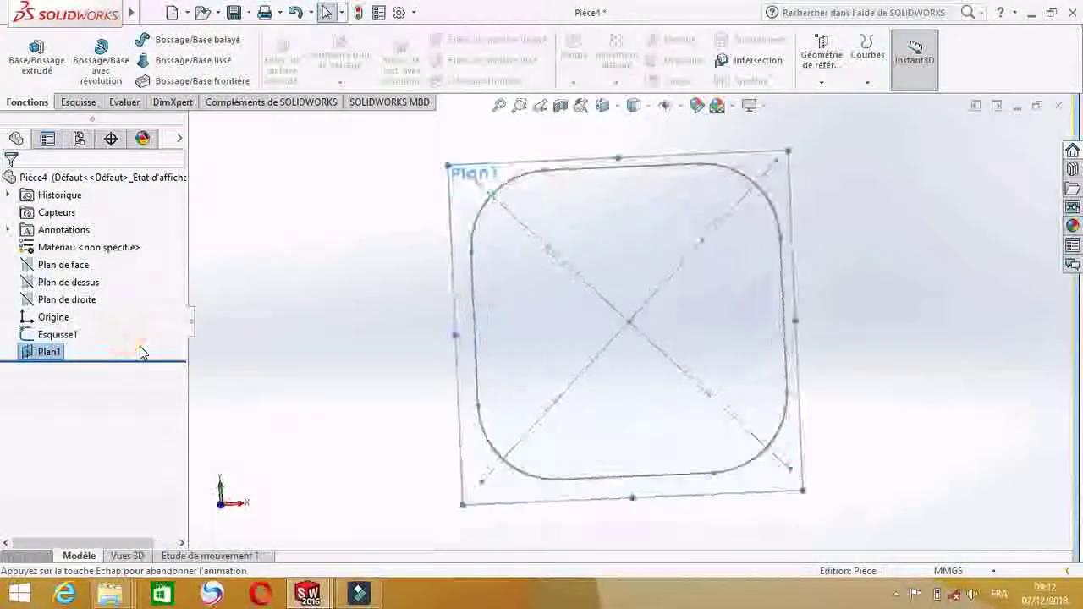
{"action": "left_click", "coordinate": [78, 102]}
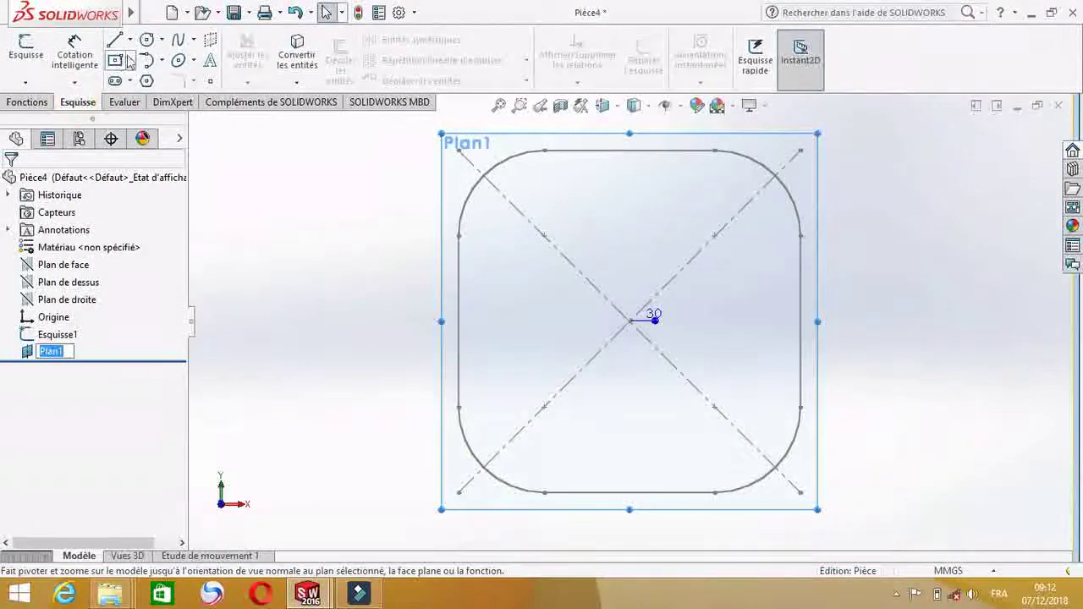
{"action": "left_click", "coordinate": [129, 61]}
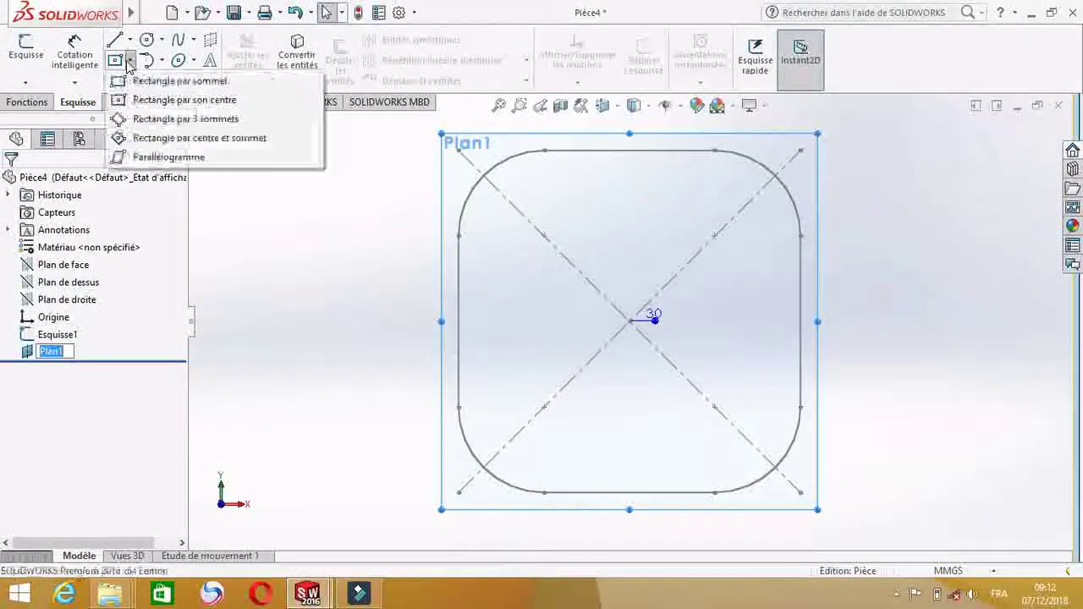
{"action": "left_click", "coordinate": [136, 97]}
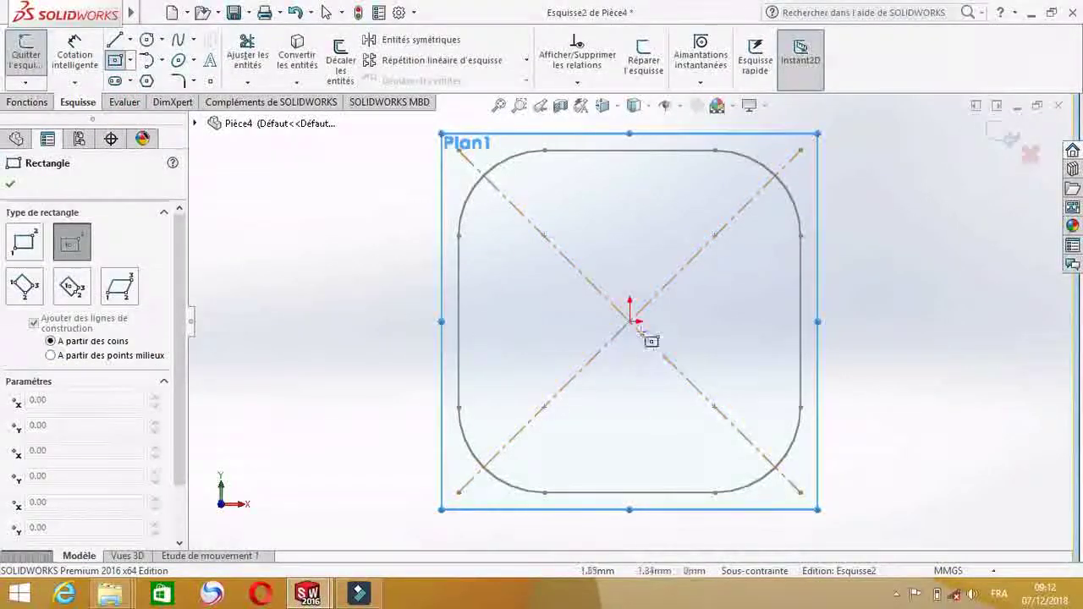
{"action": "left_click", "coordinate": [630, 320]}
{"action": "left_click", "coordinate": [748, 227]}
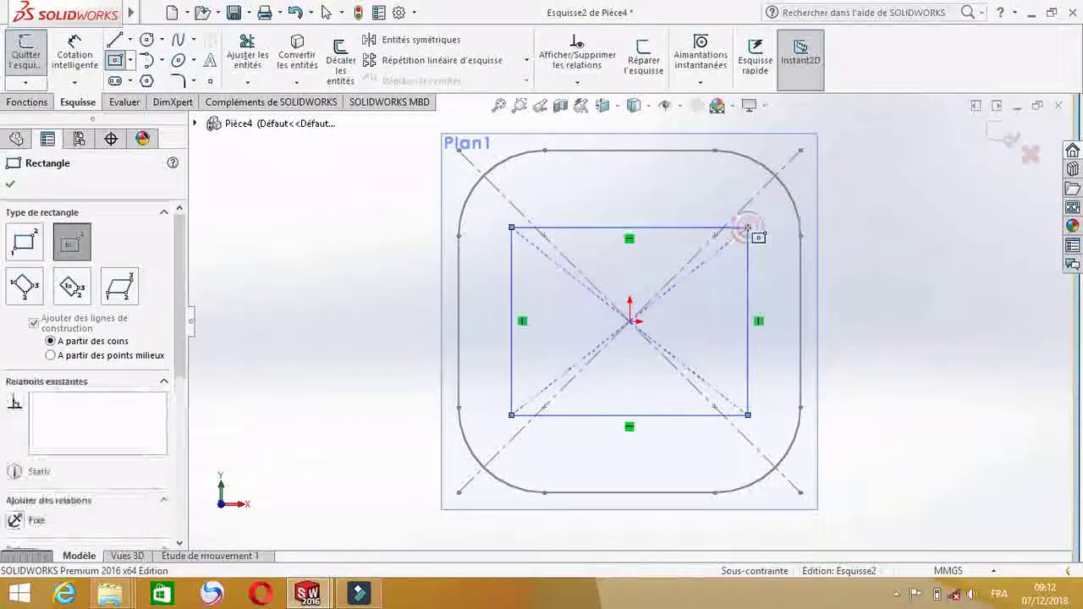
- Dimension the rectangle's width and height to 20 mm each
{"action": "left_click", "coordinate": [96, 62]}
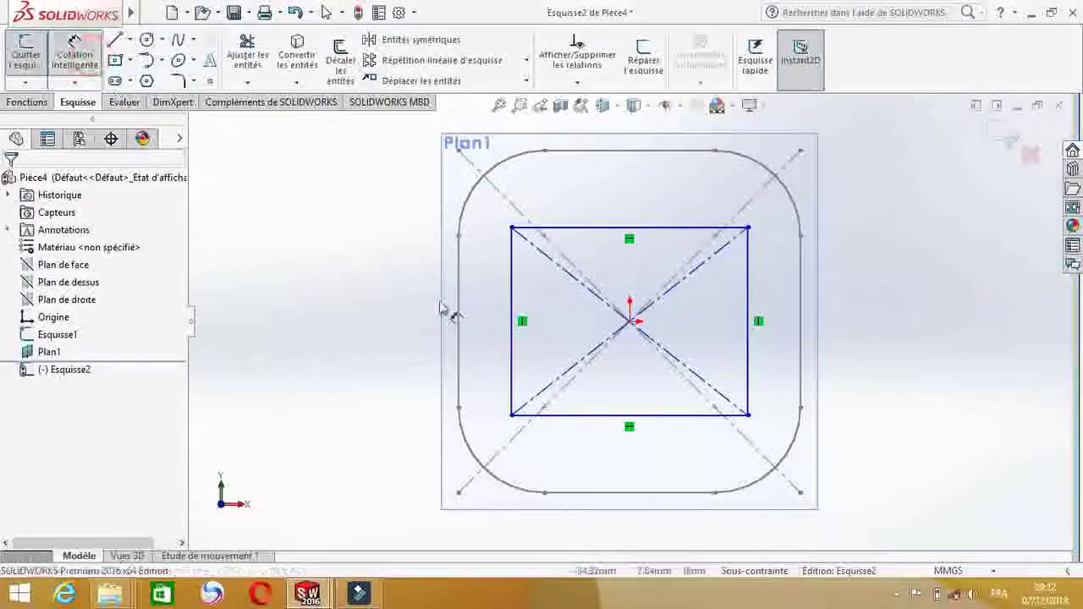
{"action": "left_click", "coordinate": [626, 226]}
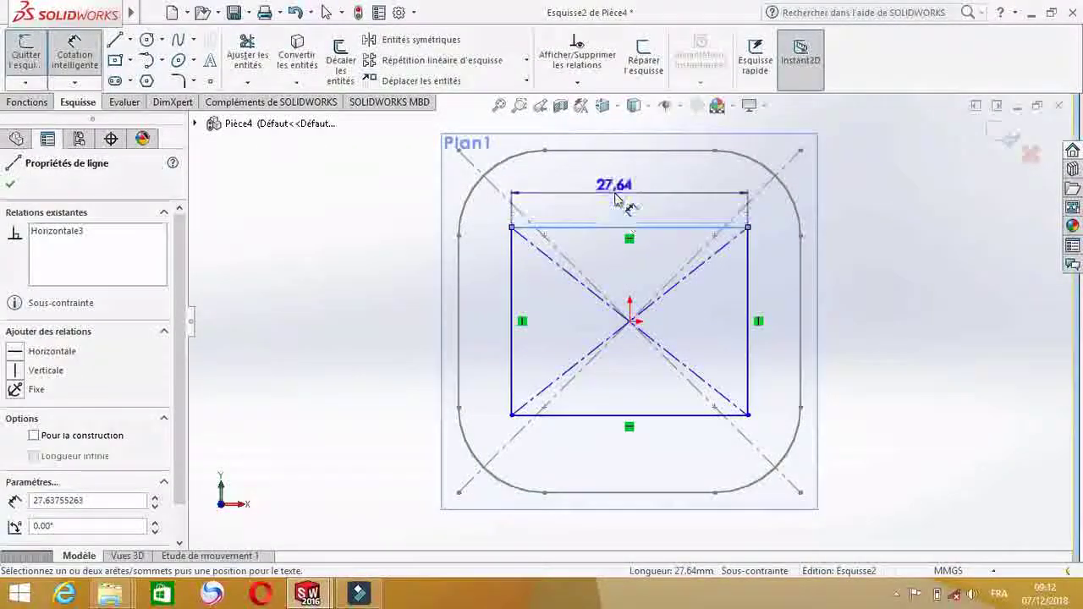
{"action": "left_click", "coordinate": [616, 193]}
{"action": "type", "text": "20"}
{"action": "key", "text": "Return"}
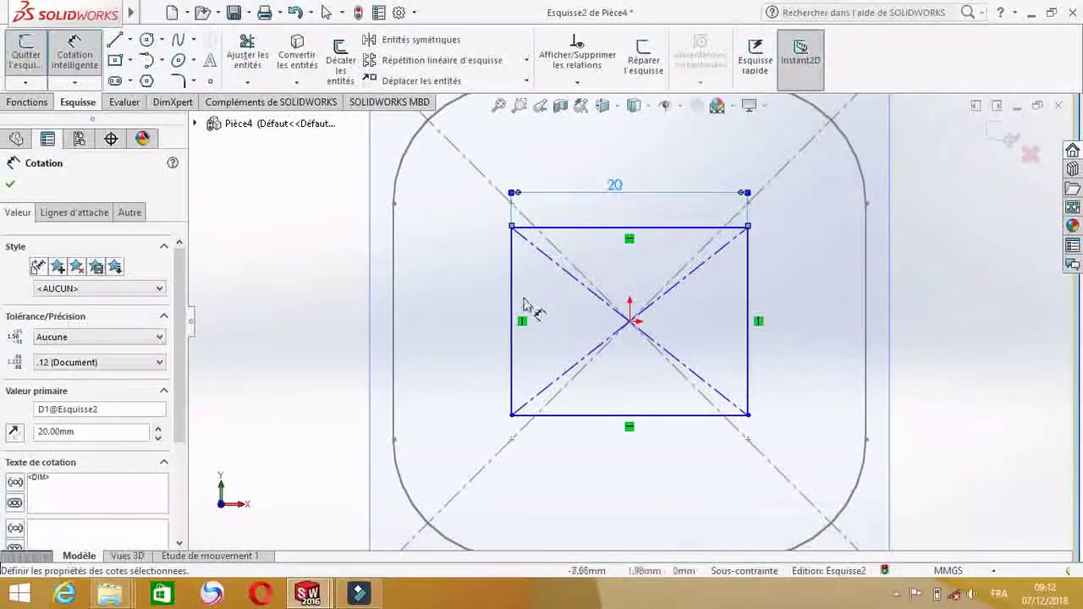
{"action": "left_click", "coordinate": [513, 297]}
{"action": "left_click", "coordinate": [464, 306]}
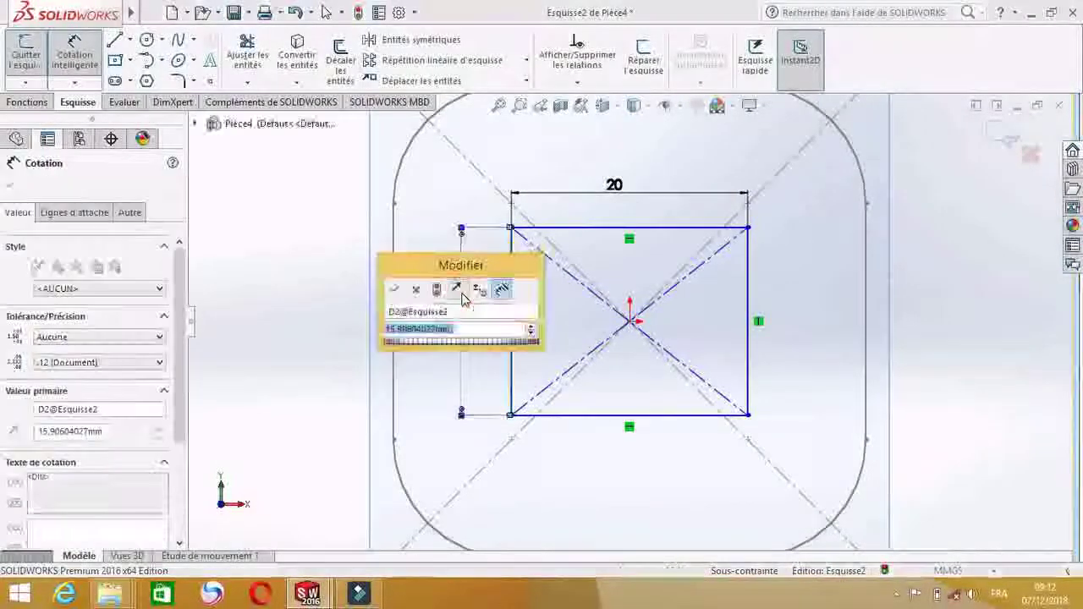
{"action": "type", "text": "20"}
{"action": "key", "text": "Return"}
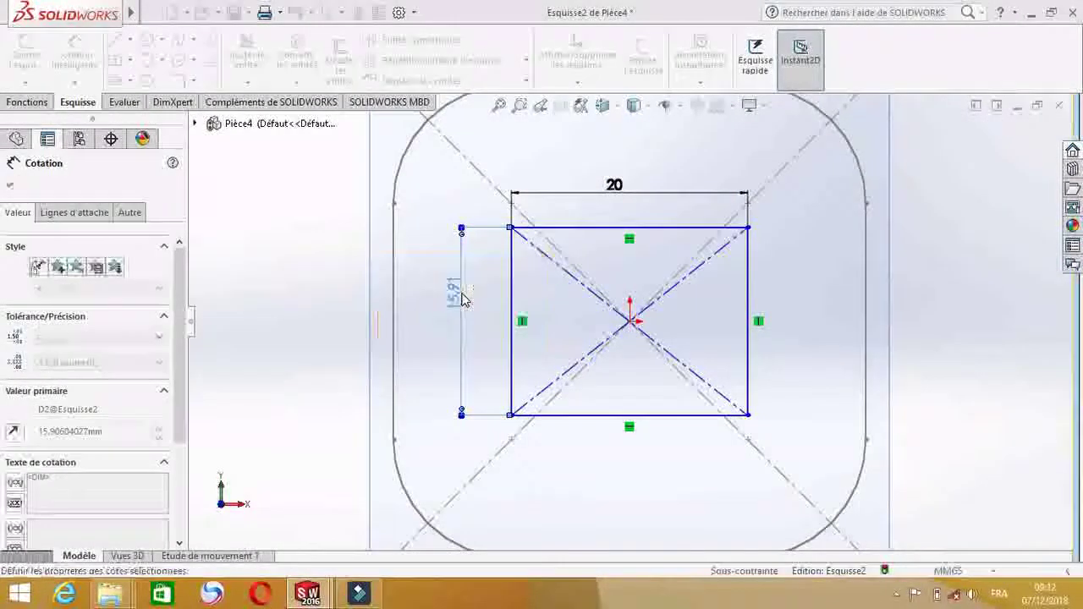
- Round all four corners of the 20 mm square with 5 mm sketch fillets and exit the sketch
{"action": "left_click", "coordinate": [178, 81]}
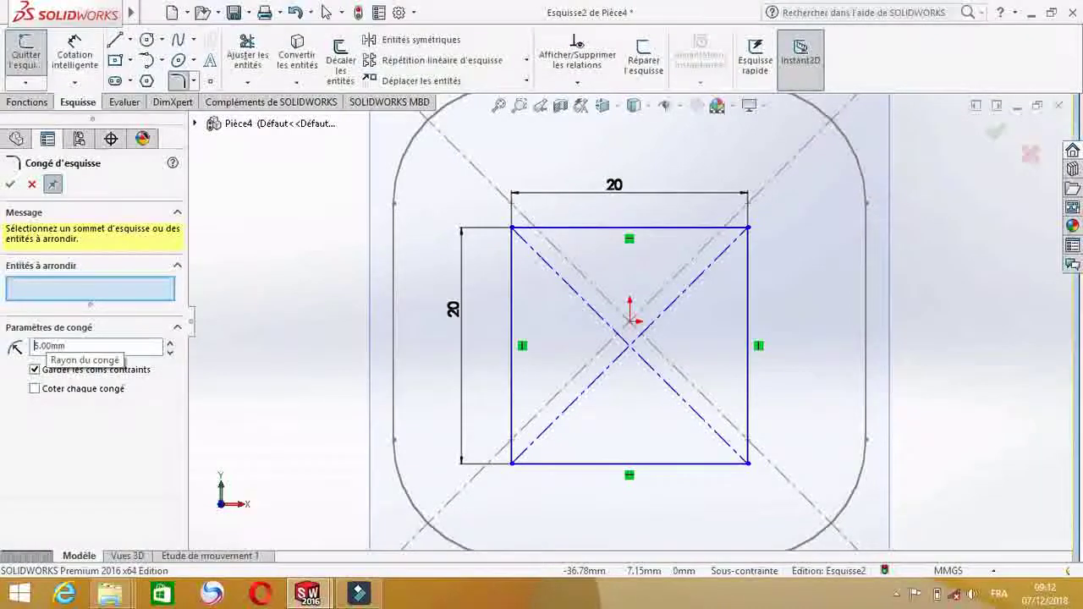
{"action": "left_click", "coordinate": [511, 228]}
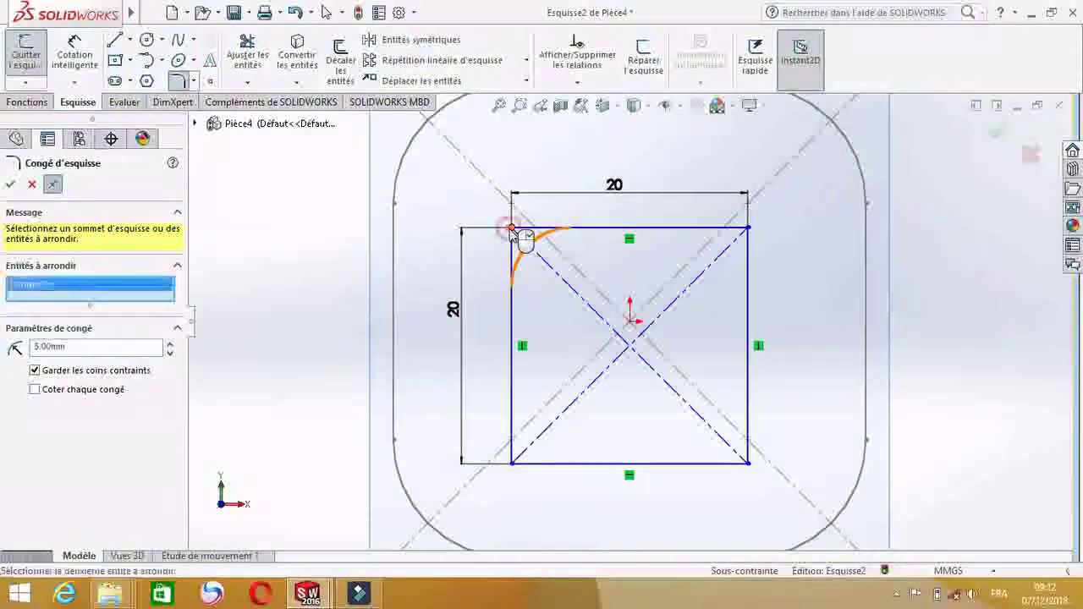
{"action": "left_click", "coordinate": [749, 230]}
{"action": "left_click", "coordinate": [747, 461]}
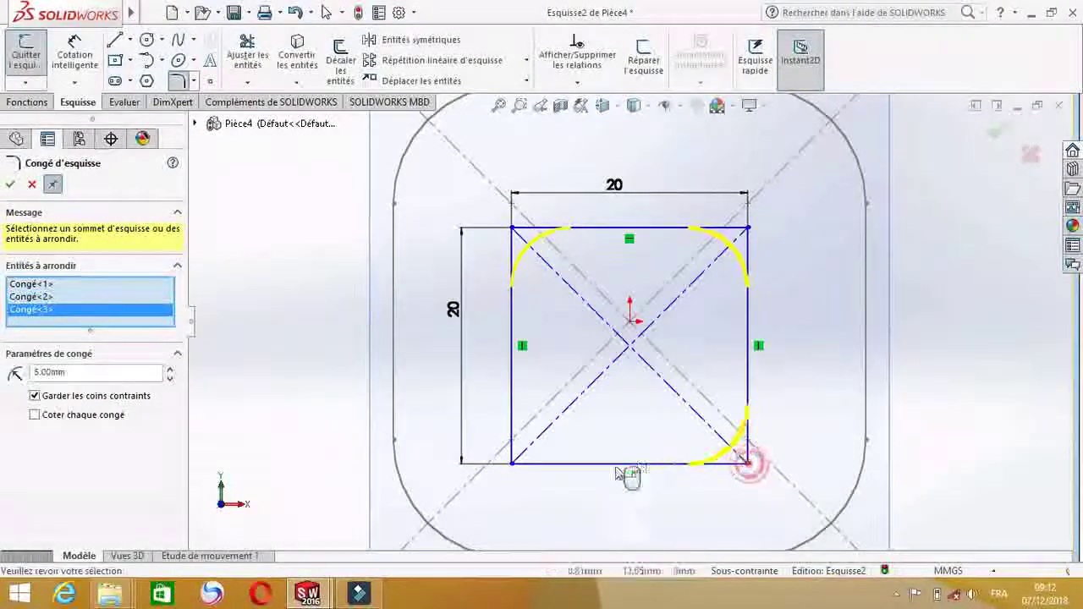
{"action": "left_click", "coordinate": [514, 465]}
{"action": "key", "text": "f"}
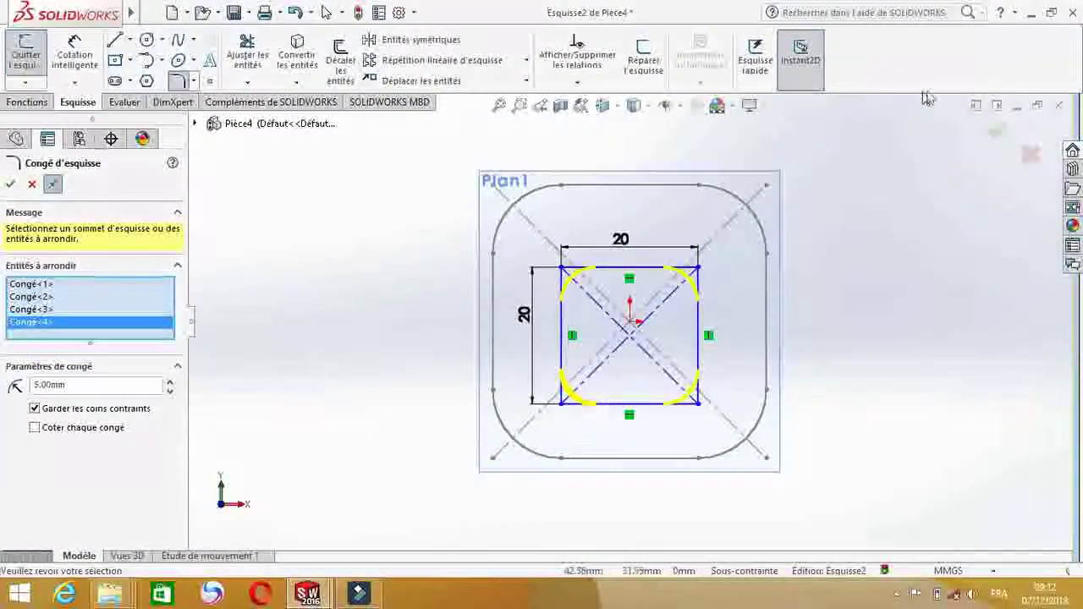
{"action": "left_click", "coordinate": [997, 133]}
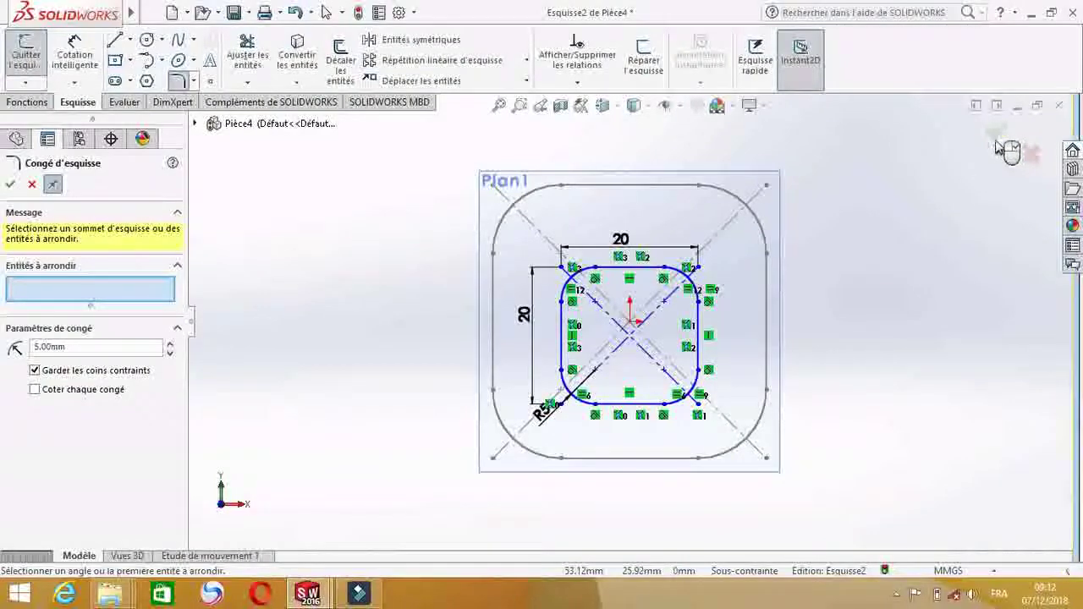
{"action": "left_click", "coordinate": [1008, 146]}
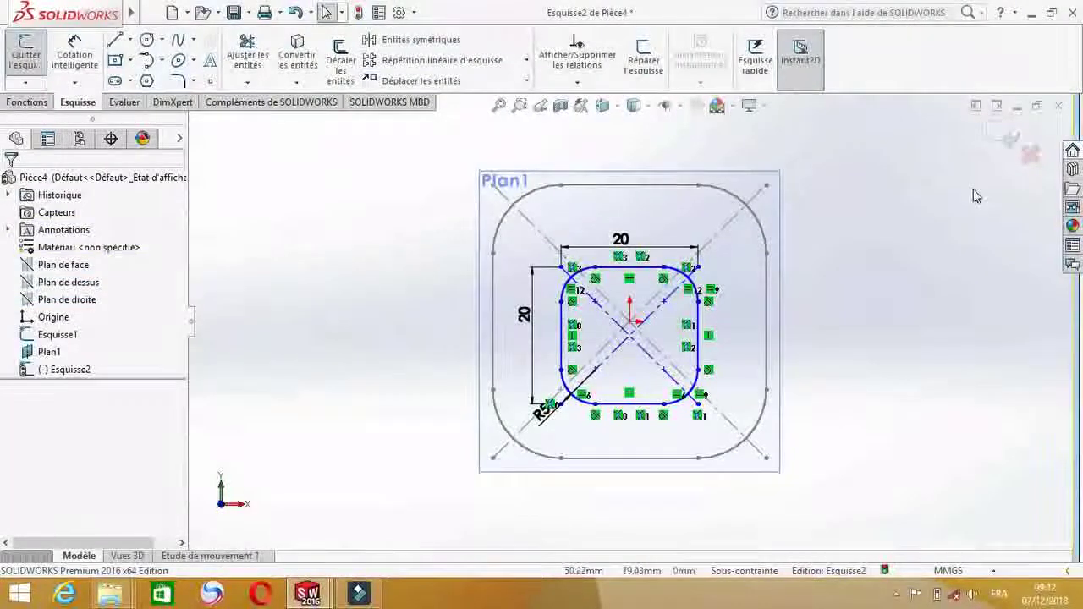
{"action": "left_click", "coordinate": [1003, 129]}
- Create a lofted boss using Esquisse1 and Esquisse2 as the profiles
{"action": "mouse_move", "coordinate": [868, 261]}
{"action": "middle_mouse_down"}
{"action": "mouse_move", "coordinate": [902, 331]}
{"action": "mouse_move", "coordinate": [785, 343]}
{"action": "mouse_move", "coordinate": [634, 234]}
{"action": "mouse_move", "coordinate": [769, 208]}
{"action": "mouse_move", "coordinate": [692, 269]}
{"action": "mouse_move", "coordinate": [701, 322]}
{"action": "middle_mouse_up"}
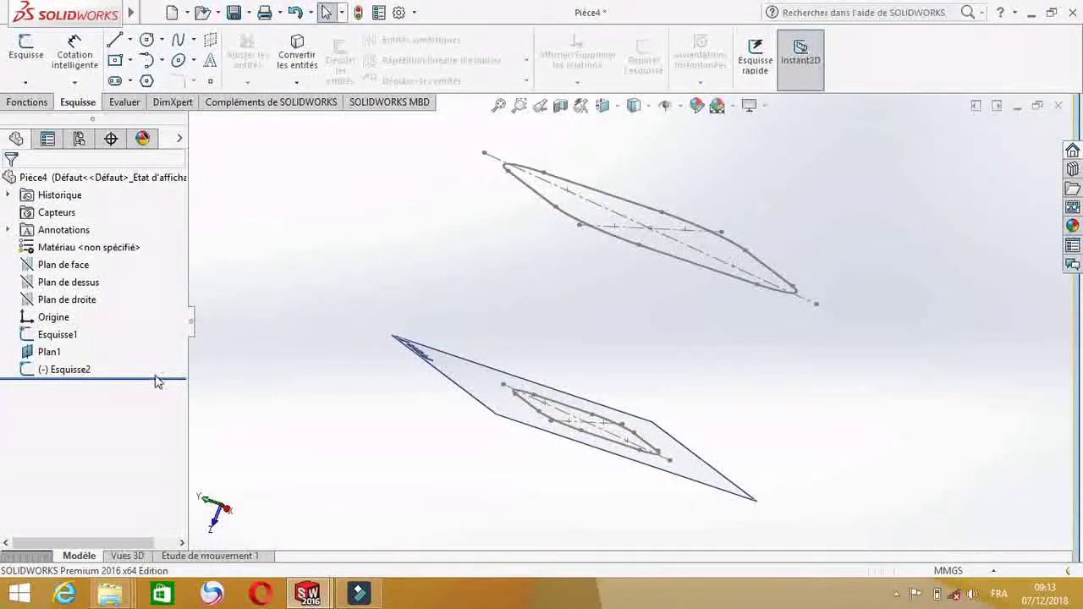
{"action": "scroll", "coordinate": [295, 361], "scroll_direction": "up", "scroll_amount": 1}
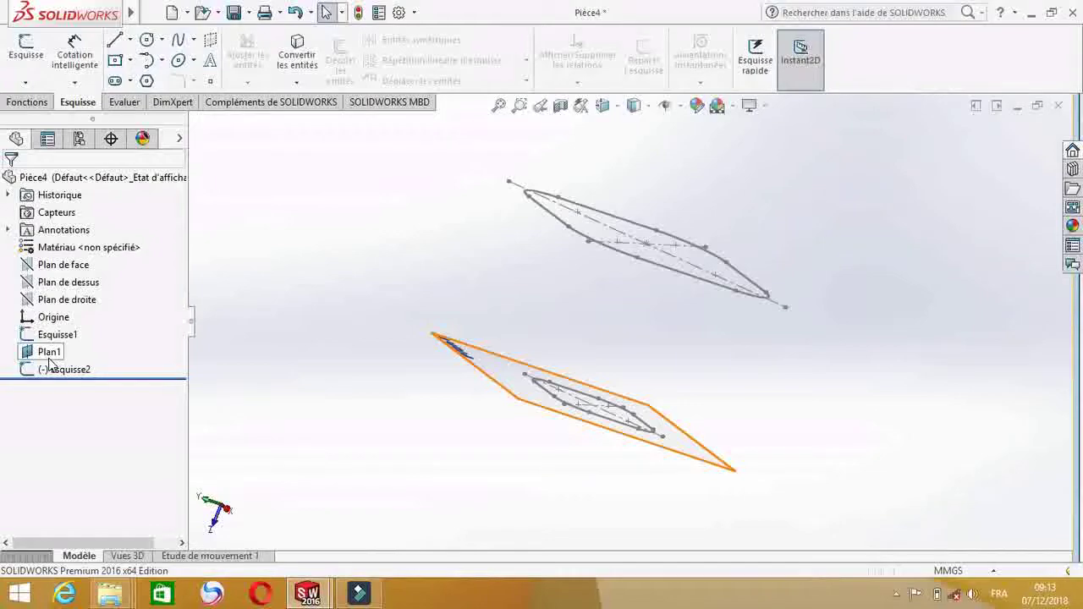
{"action": "mouse_move", "coordinate": [452, 336]}
{"action": "middle_mouse_down"}
{"action": "mouse_move", "coordinate": [449, 319]}
{"action": "mouse_move", "coordinate": [399, 320]}
{"action": "middle_mouse_up"}
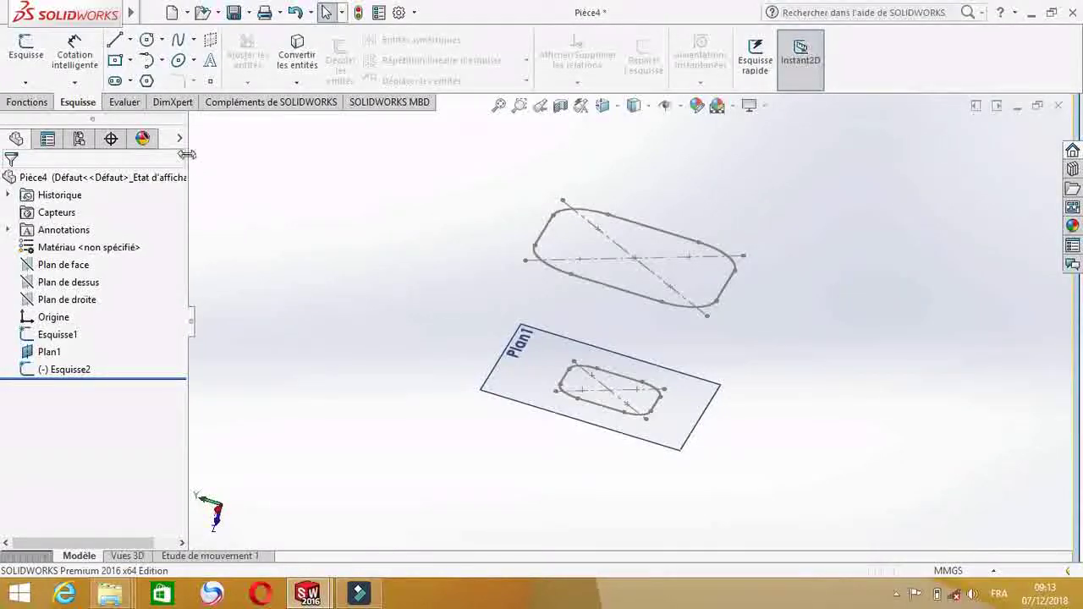
{"action": "left_click", "coordinate": [26, 101]}
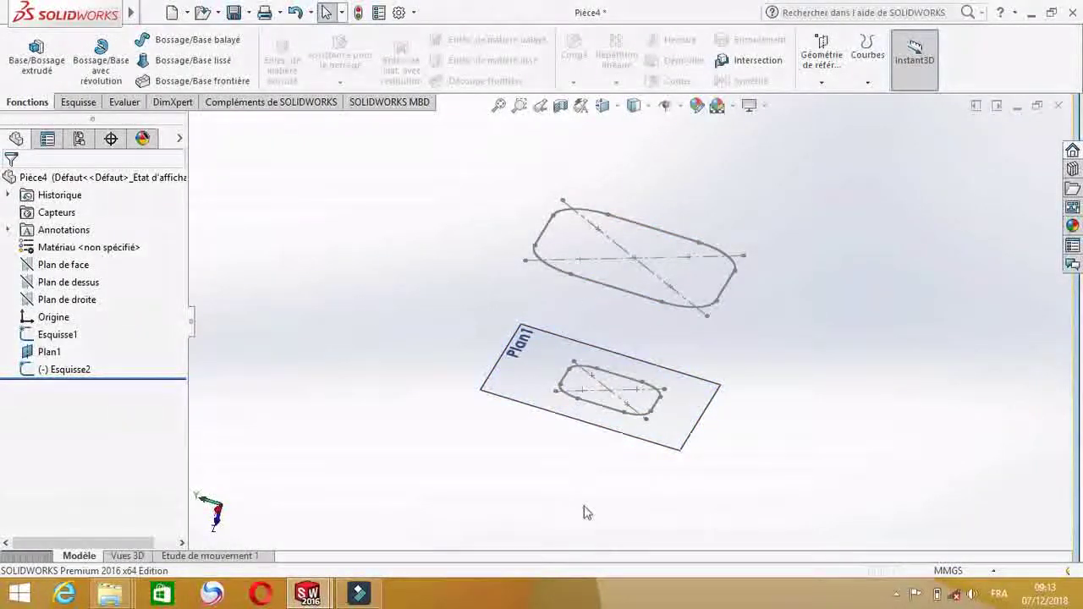
{"action": "scroll", "coordinate": [607, 469], "scroll_direction": "up", "scroll_amount": 2}
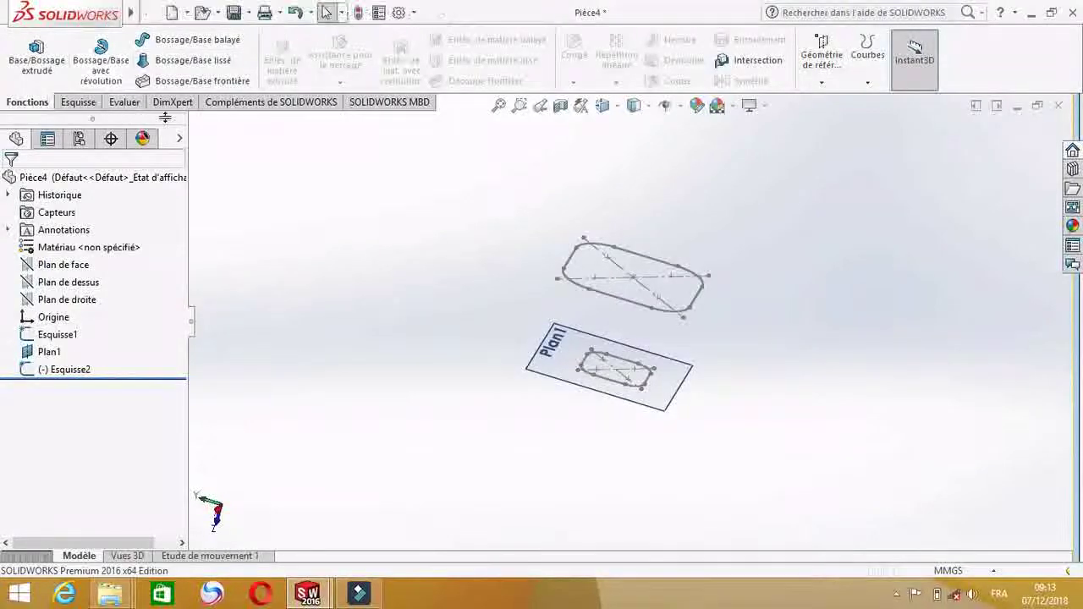
{"action": "left_click", "coordinate": [186, 63]}
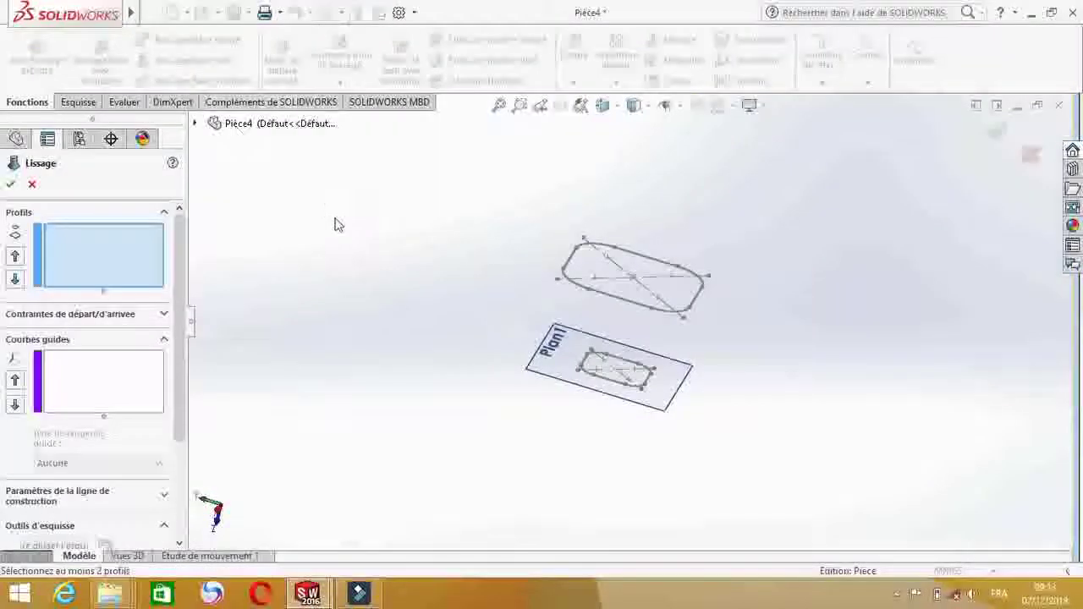
{"action": "left_click", "coordinate": [626, 308]}
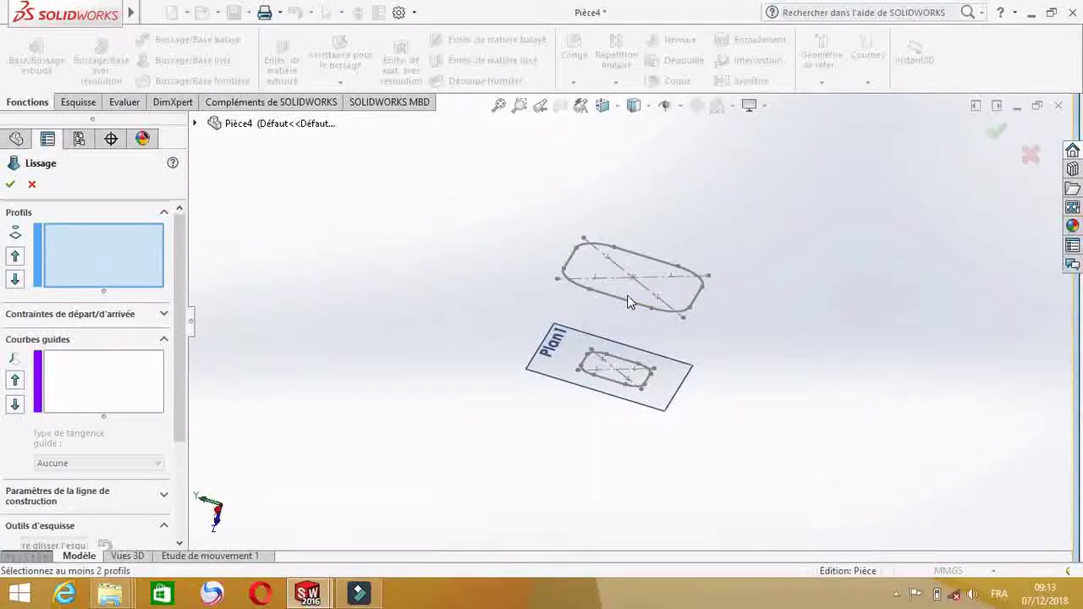
{"action": "scroll", "coordinate": [630, 311], "scroll_direction": "down", "scroll_amount": 3}
{"action": "left_click", "coordinate": [632, 301]}
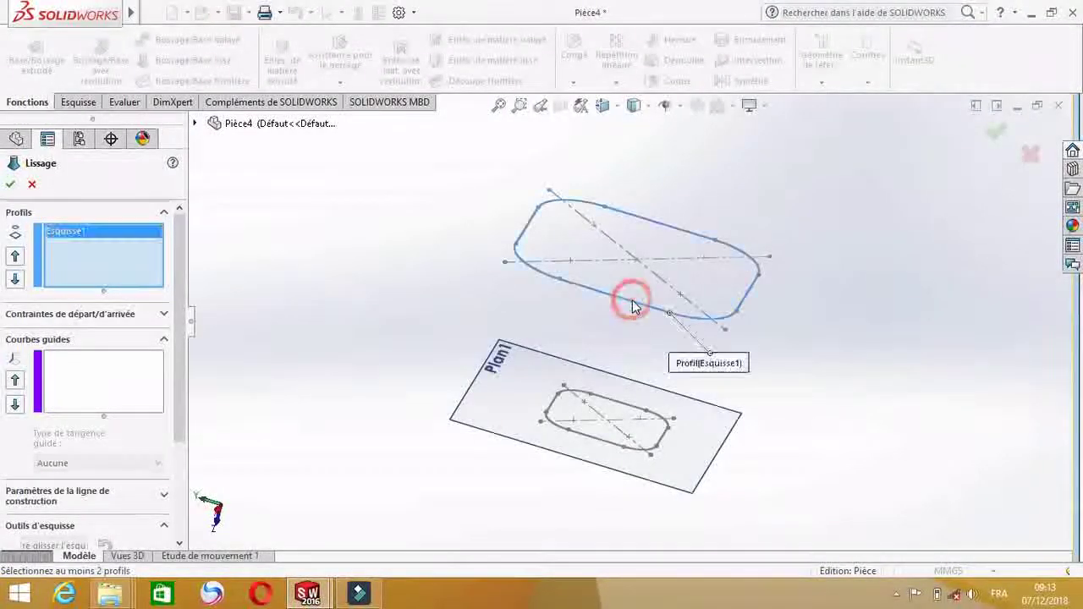
{"action": "left_click", "coordinate": [603, 447]}
{"action": "middle_click_drag", "start_coordinate": [383, 314], "coordinate": [617, 479]}
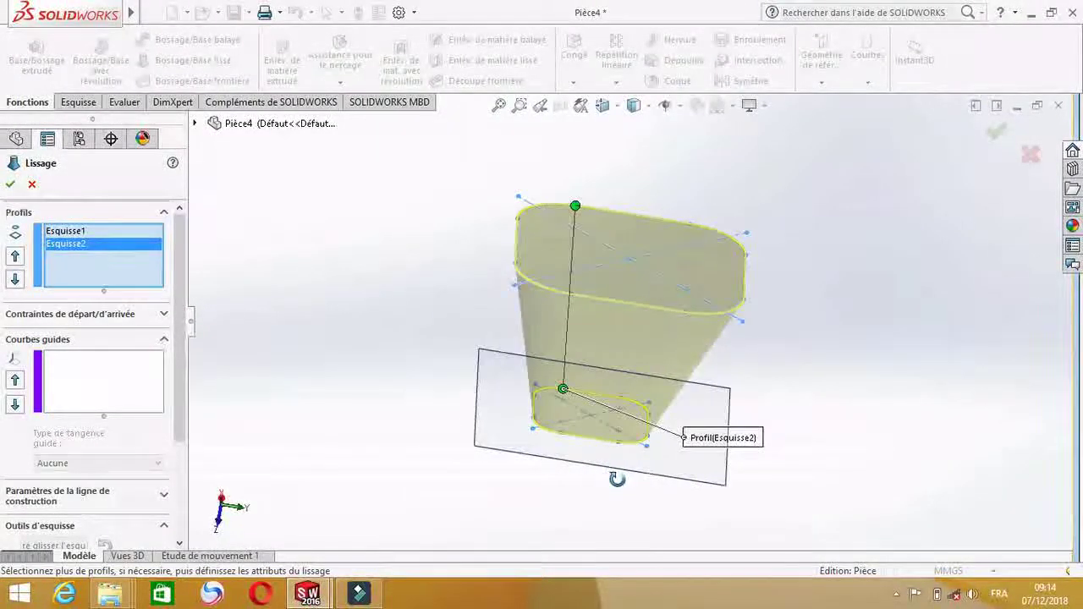
{"action": "left_click", "coordinate": [13, 183]}
- Examine the lofted solid's end faces and tapered sides from several angles
{"action": "middle_click_drag", "start_coordinate": [415, 338], "coordinate": [601, 492]}
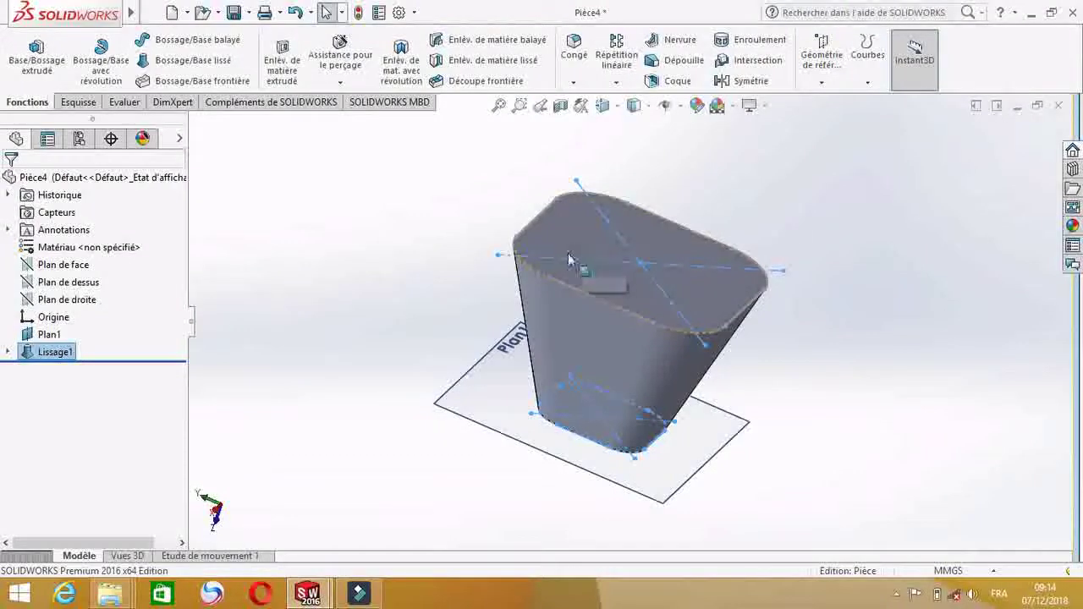
{"action": "scroll", "coordinate": [640, 272], "scroll_direction": "up", "scroll_amount": 1}
{"action": "middle_click_drag", "start_coordinate": [643, 320], "coordinate": [652, 295]}
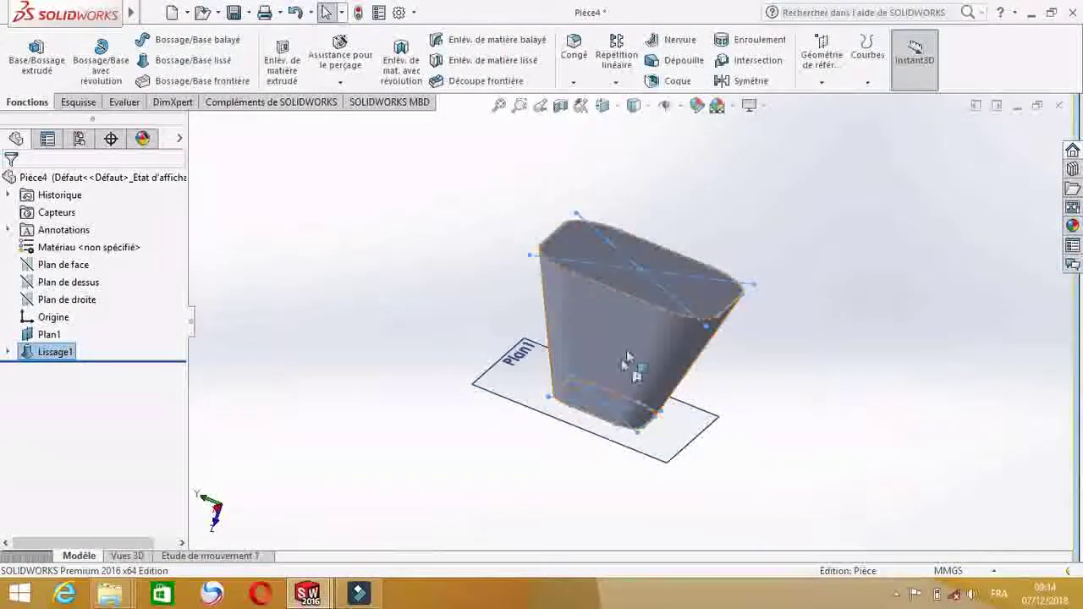
{"action": "middle_click_drag", "start_coordinate": [617, 361], "coordinate": [578, 385]}
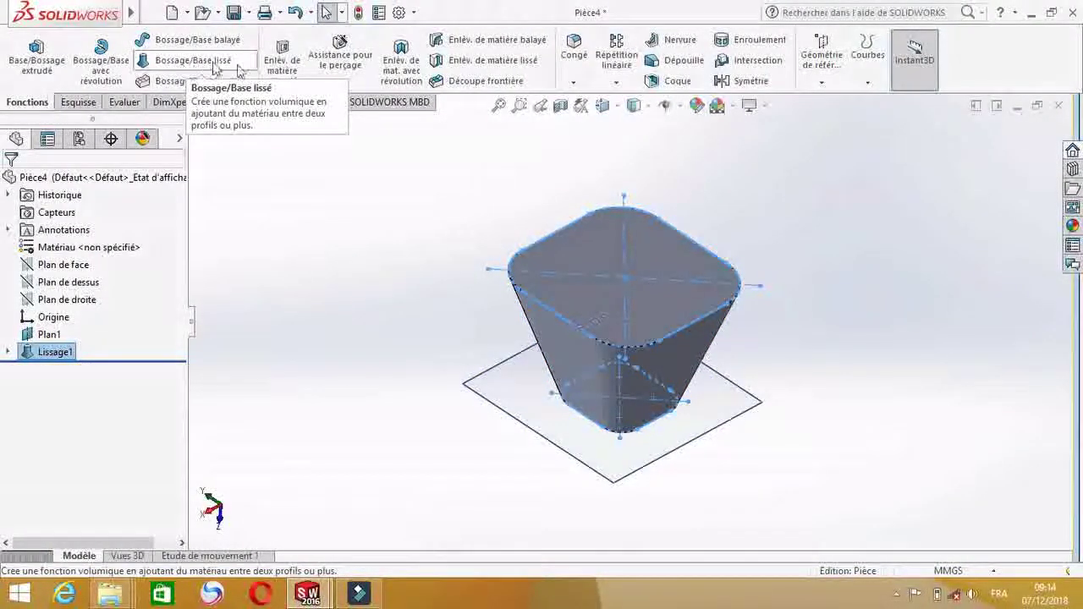
{"action": "left_click", "coordinate": [895, 149]}
{"action": "middle_click_drag", "start_coordinate": [895, 150], "coordinate": [884, 255]}
{"action": "scroll", "coordinate": [627, 285], "scroll_direction": "down", "scroll_amount": 3}
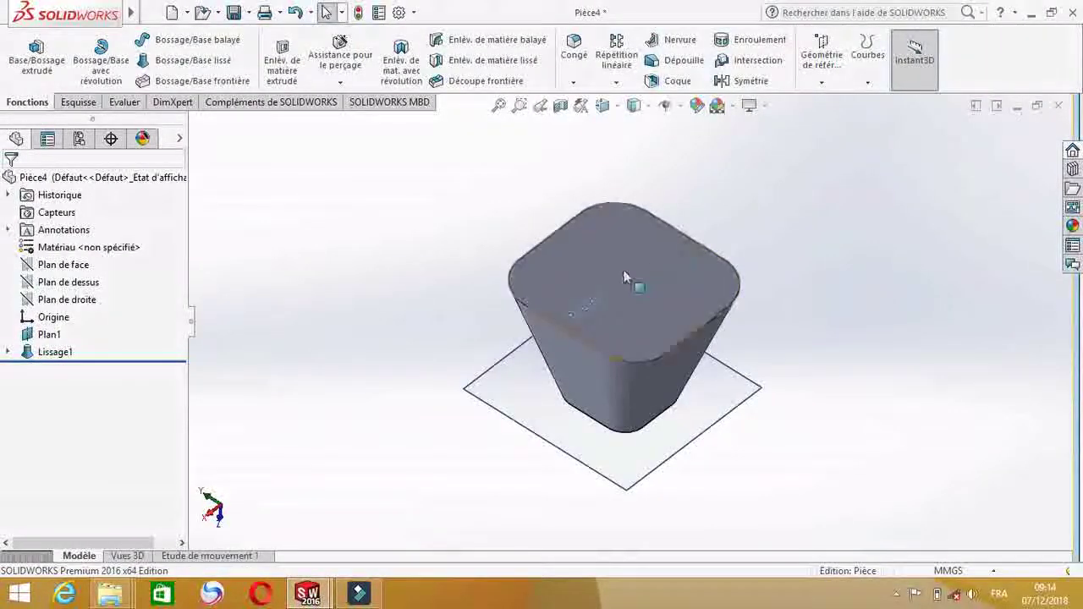
{"action": "middle_click_drag", "start_coordinate": [622, 322], "coordinate": [647, 342]}
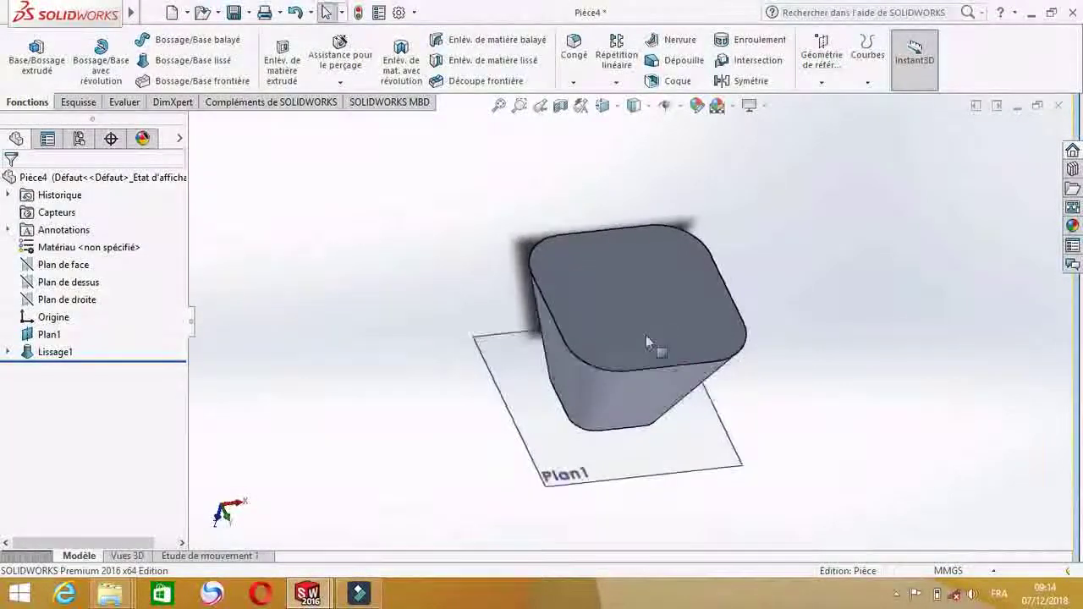
- Shell the lofted solid with a 2 mm wall thickness, removing the larger end face
{"action": "left_click", "coordinate": [649, 292]}
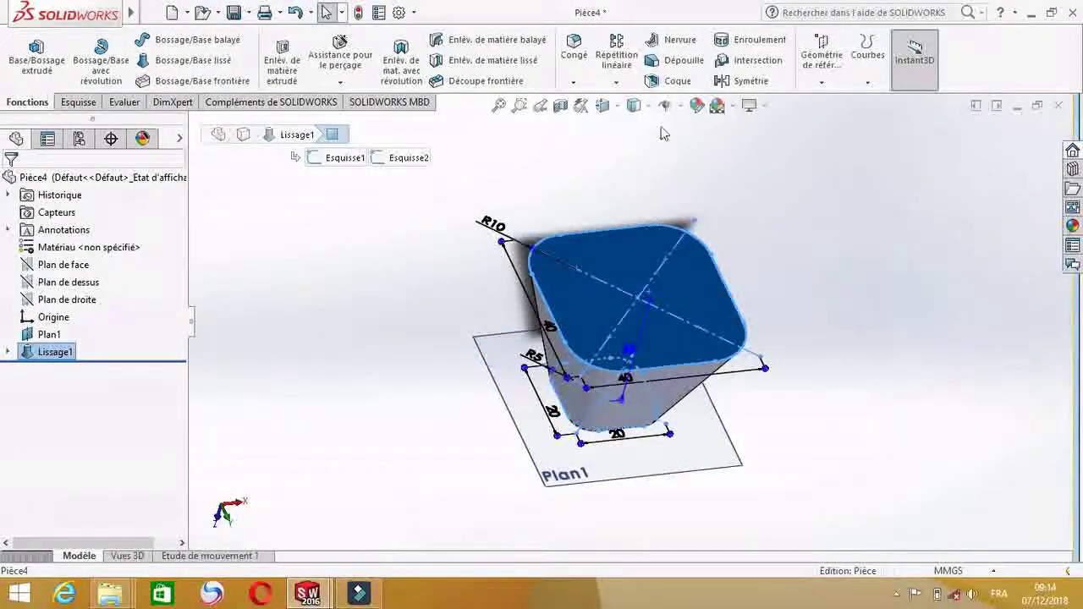
{"action": "left_click", "coordinate": [677, 82]}
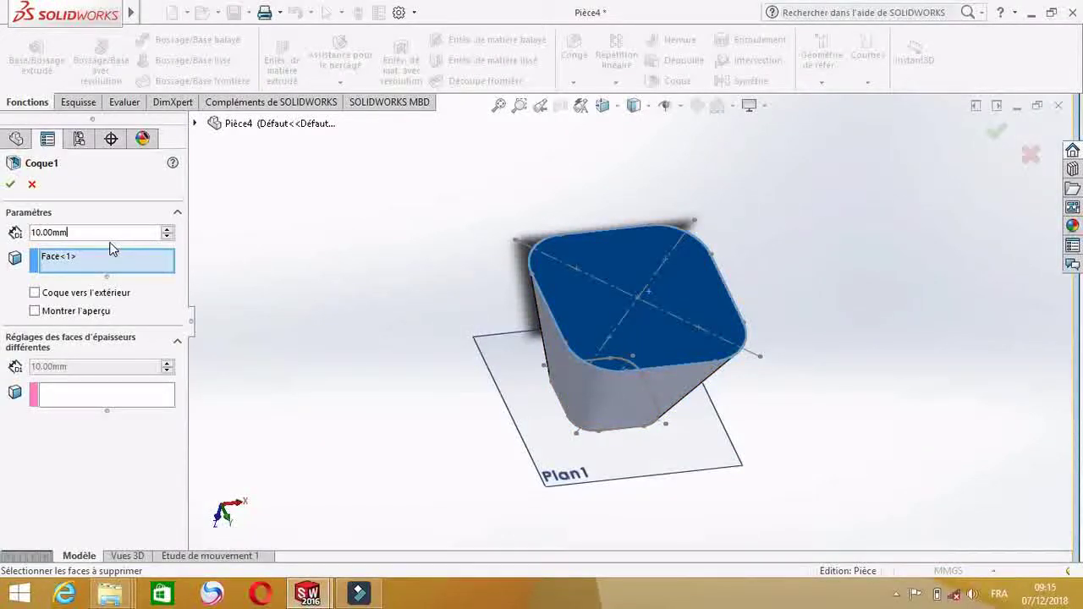
{"action": "key", "text": "BackSpace"}
{"action": "key", "text": "BackSpace"}
{"action": "key", "text": "BackSpace"}
{"action": "key", "text": "BackSpace"}
{"action": "key", "text": "BackSpace"}
{"action": "key", "text": "BackSpace"}
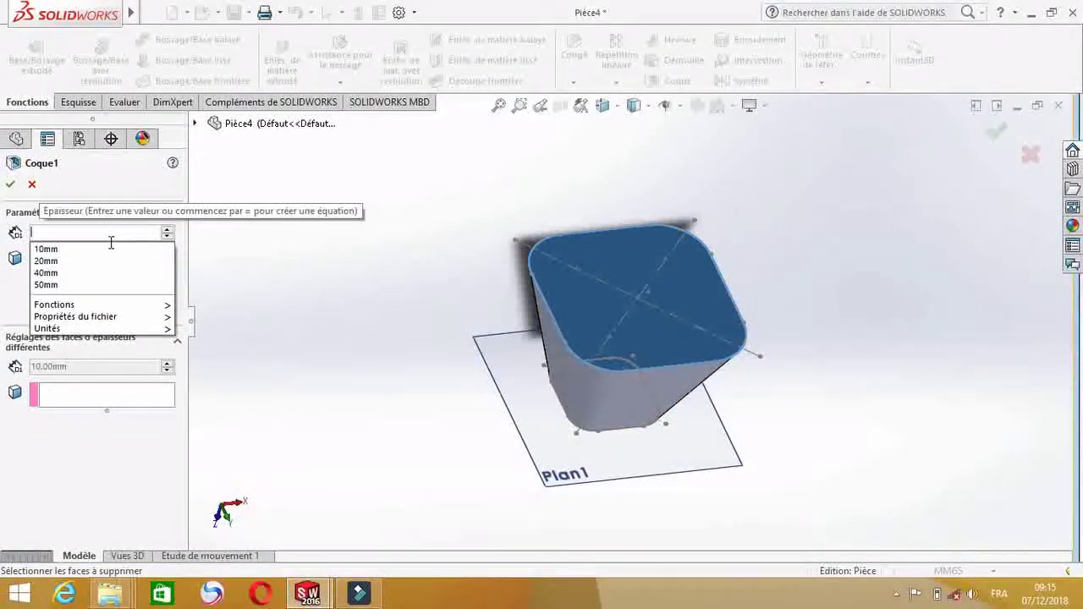
{"action": "type", "text": "2"}
{"action": "key", "text": "Return"}
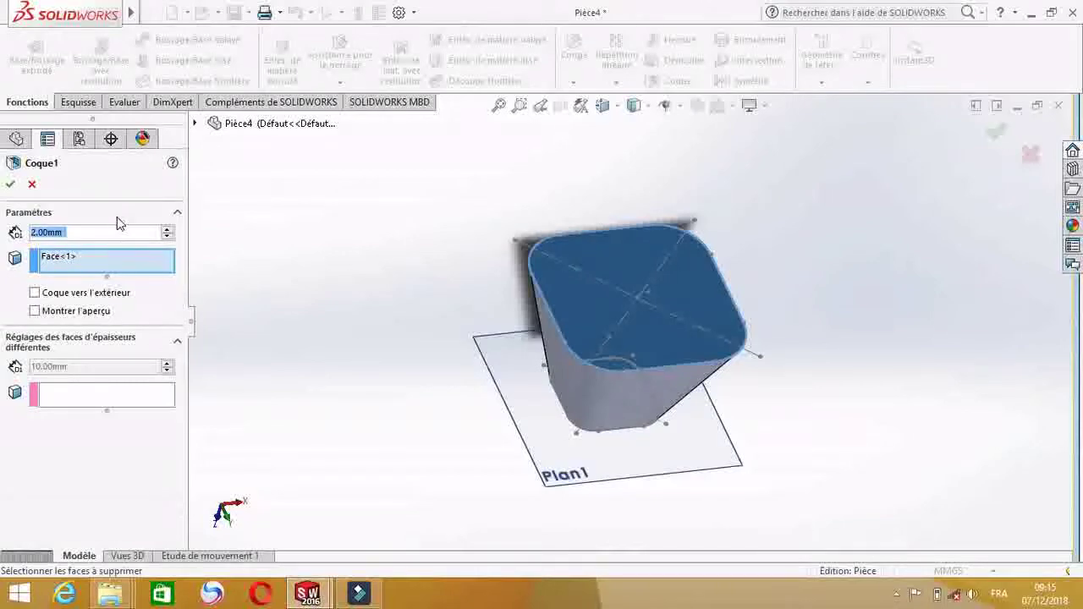
{"action": "left_click", "coordinate": [11, 186]}
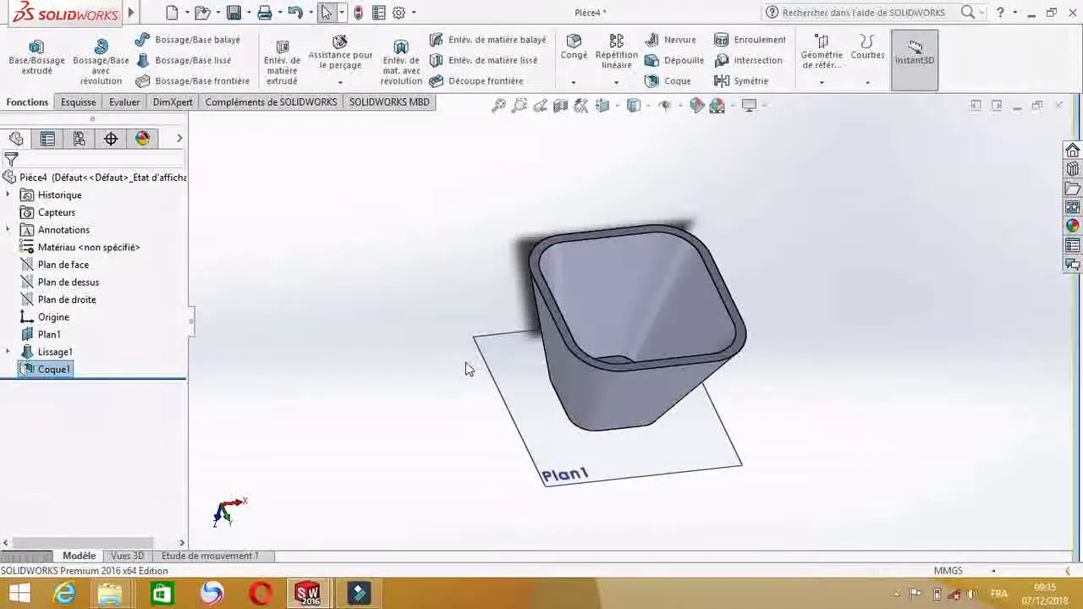
- Assign the material Cuivre to the shelled part
{"action": "middle_click_drag", "start_coordinate": [454, 350], "coordinate": [452, 454]}
{"action": "scroll", "coordinate": [633, 376], "scroll_direction": "down", "scroll_amount": 6}
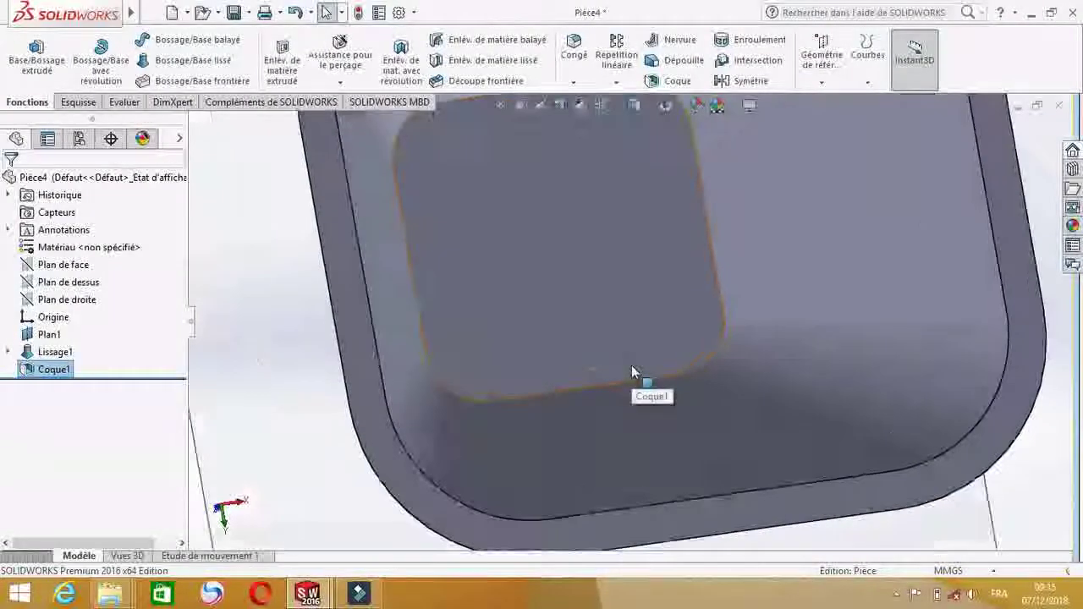
{"action": "scroll", "coordinate": [632, 374], "scroll_direction": "up", "scroll_amount": 6}
{"action": "middle_click_drag", "start_coordinate": [639, 391], "coordinate": [851, 382]}
{"action": "scroll", "coordinate": [676, 373], "scroll_direction": "up", "scroll_amount": 4}
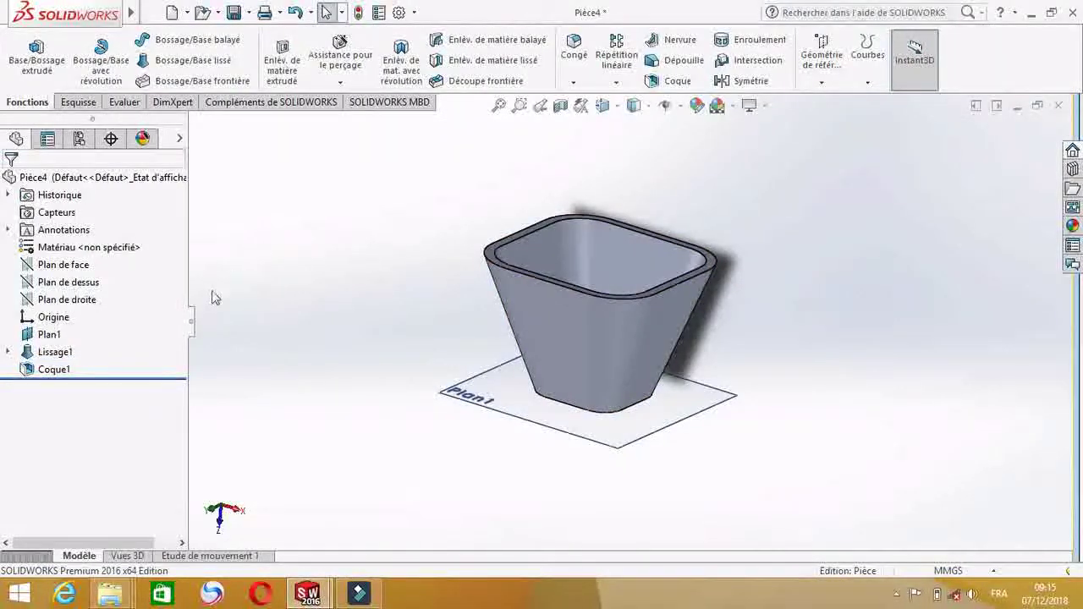
{"action": "right_click", "coordinate": [56, 245]}
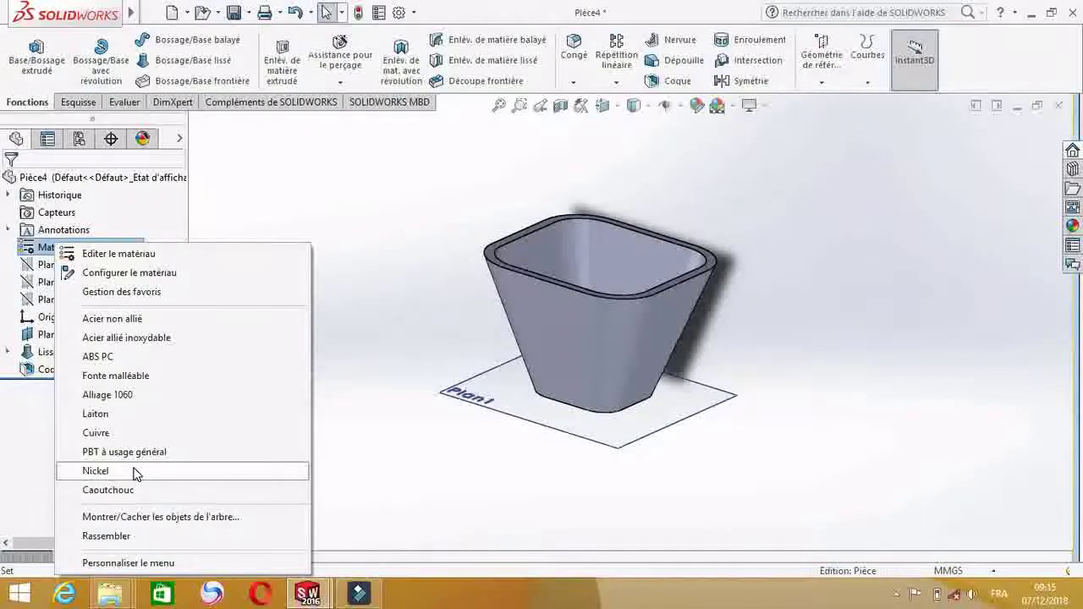
{"action": "left_click", "coordinate": [132, 433]}
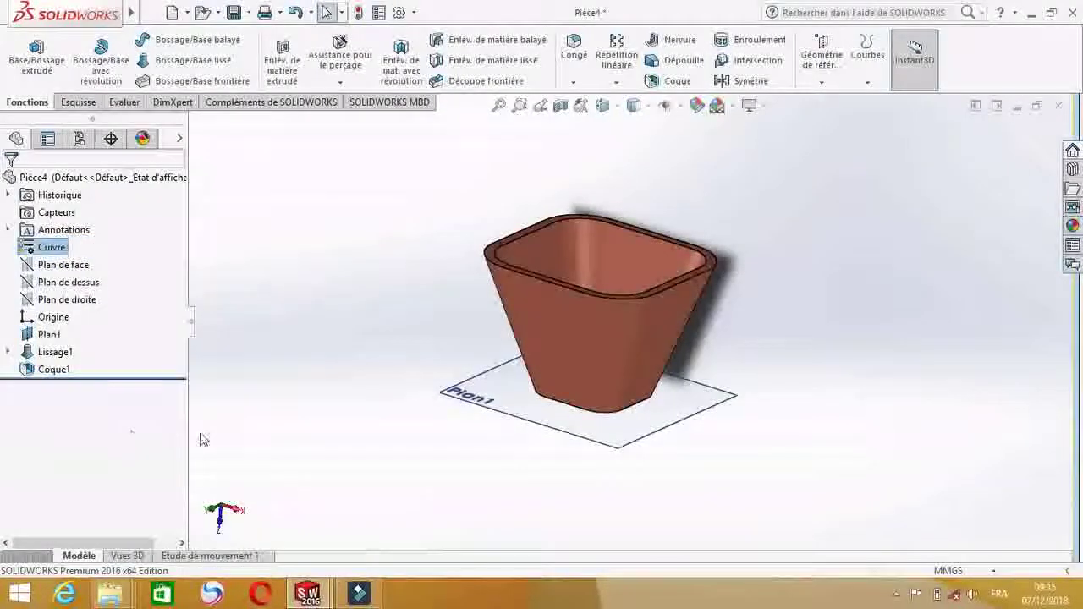
{"action": "left_click", "coordinate": [357, 335]}
- Examine the copper container's open rim, hollow interior and tapered outer walls from several angles
{"action": "middle_click_drag", "start_coordinate": [357, 339], "coordinate": [505, 509]}
{"action": "key", "text": "f"}
{"action": "scroll", "coordinate": [472, 391], "scroll_direction": "up", "scroll_amount": 2}
{"action": "middle_click_drag", "start_coordinate": [467, 387], "coordinate": [800, 513]}
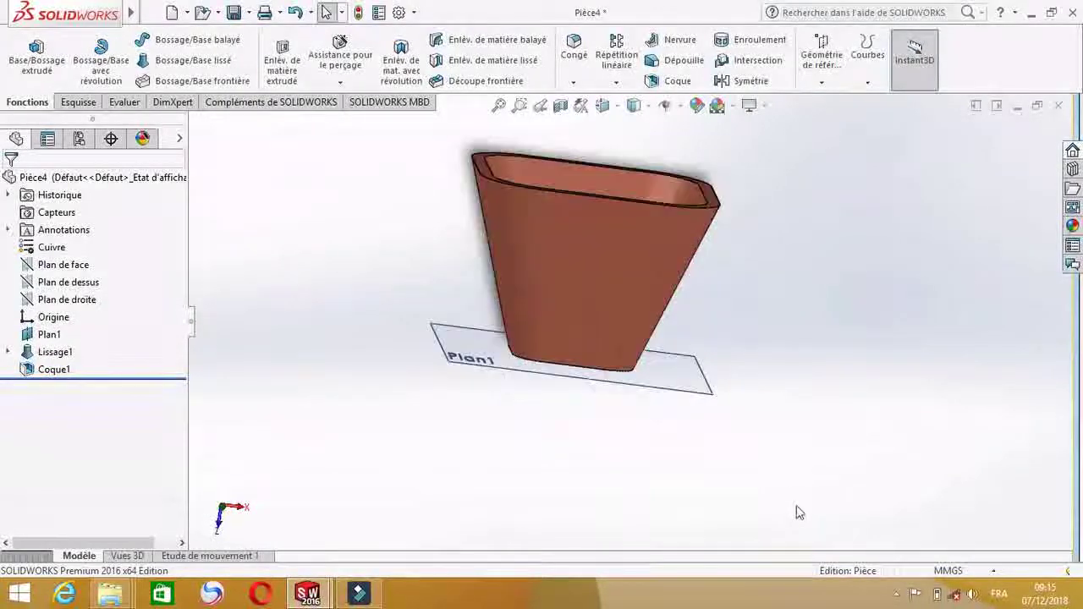
{"action": "scroll", "coordinate": [700, 302], "scroll_direction": "up", "scroll_amount": 2}
{"action": "scroll", "coordinate": [641, 230], "scroll_direction": "down", "scroll_amount": 2}
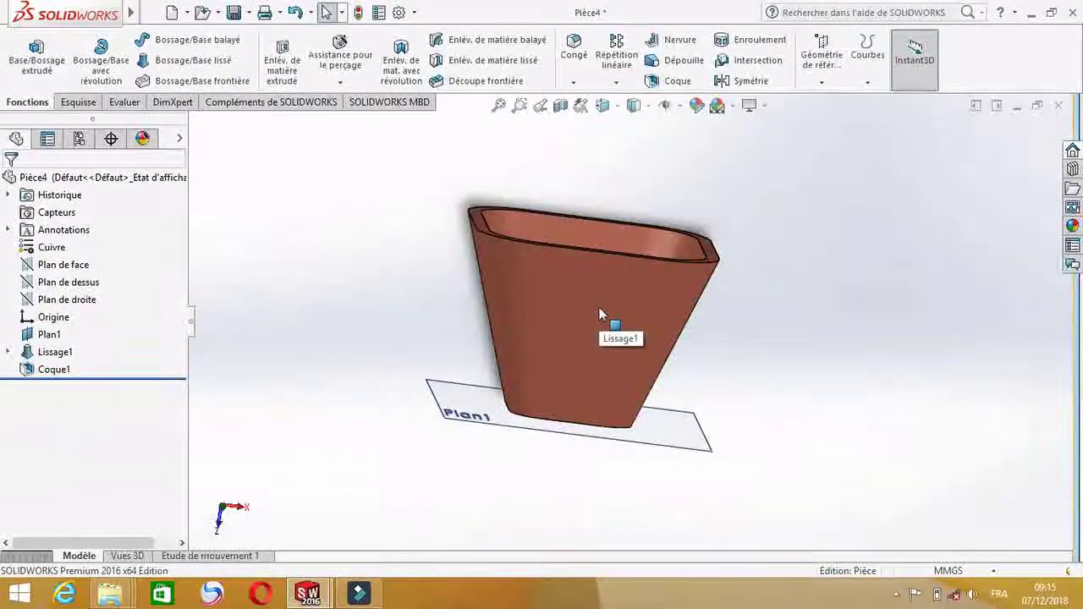
{"action": "middle_click_drag", "start_coordinate": [614, 327], "coordinate": [754, 416]}
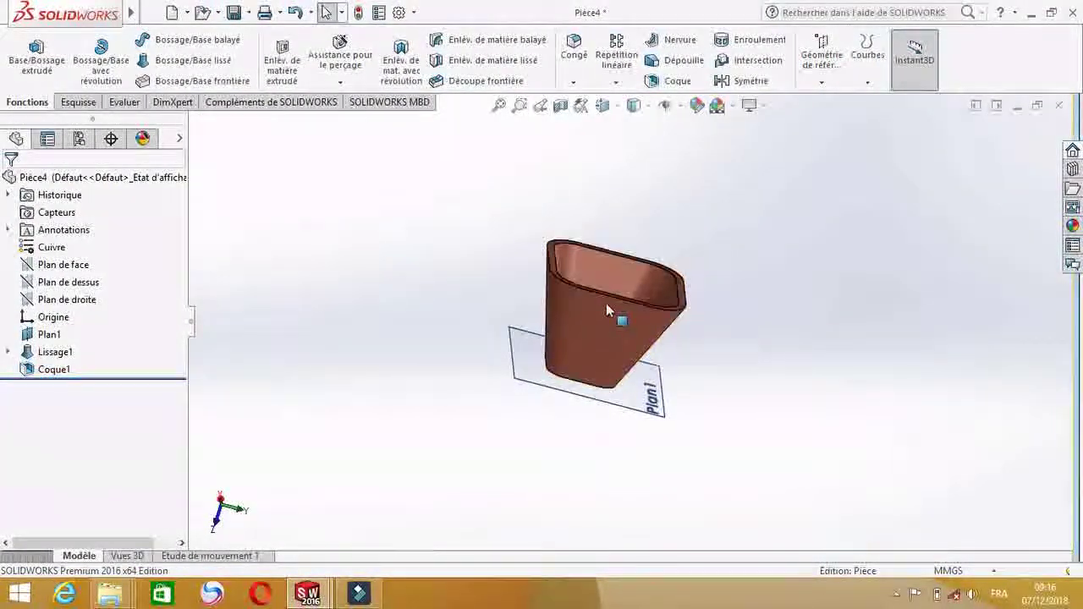
{"action": "scroll", "coordinate": [602, 284], "scroll_direction": "down", "scroll_amount": 3}
{"action": "middle_click_drag", "start_coordinate": [615, 383], "coordinate": [506, 412]}
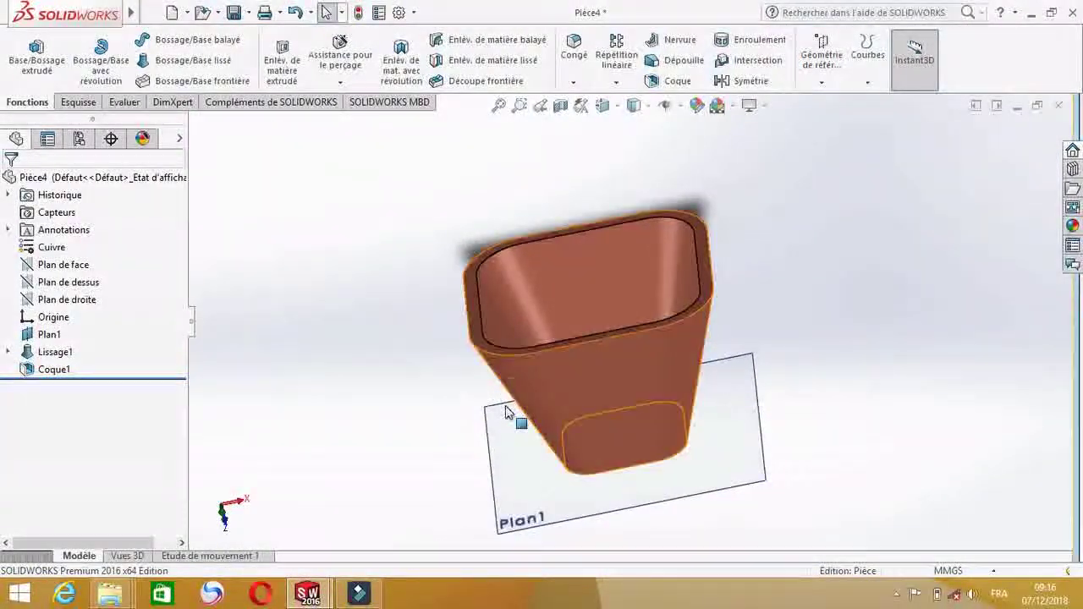